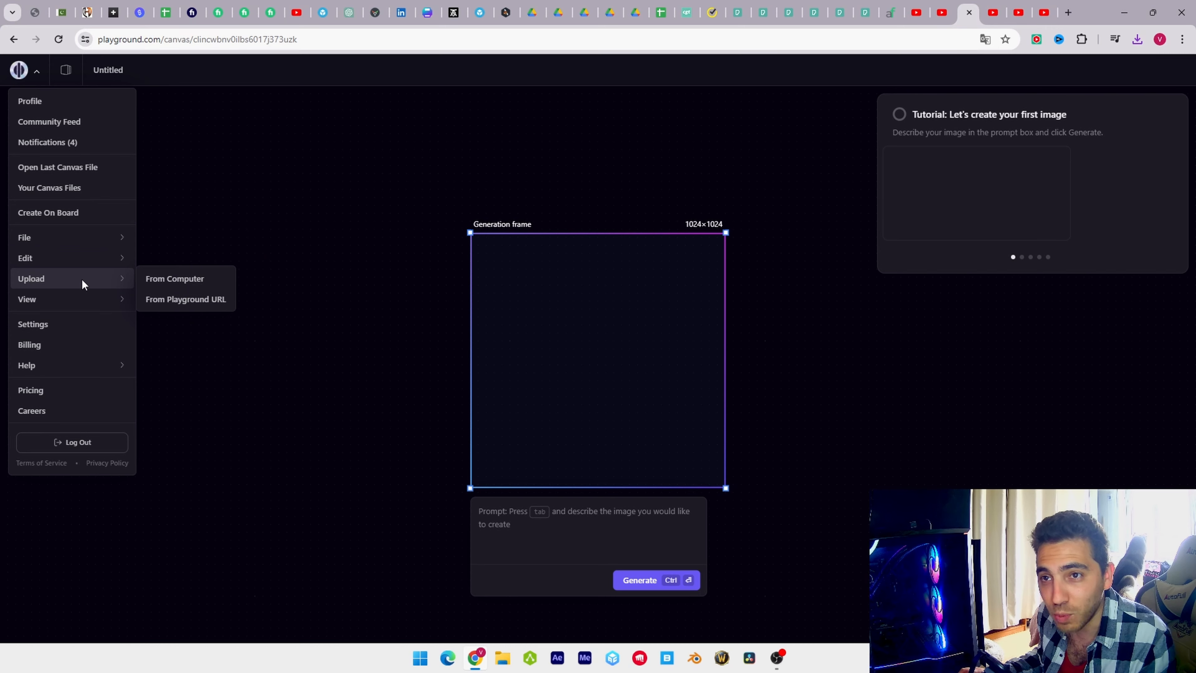
Step: Upload the "a-beautiful-and-beautiful-mummy-with-a-cobra" image from the computer and align it with the 1024×1024 generation frame
left_click(203, 276)
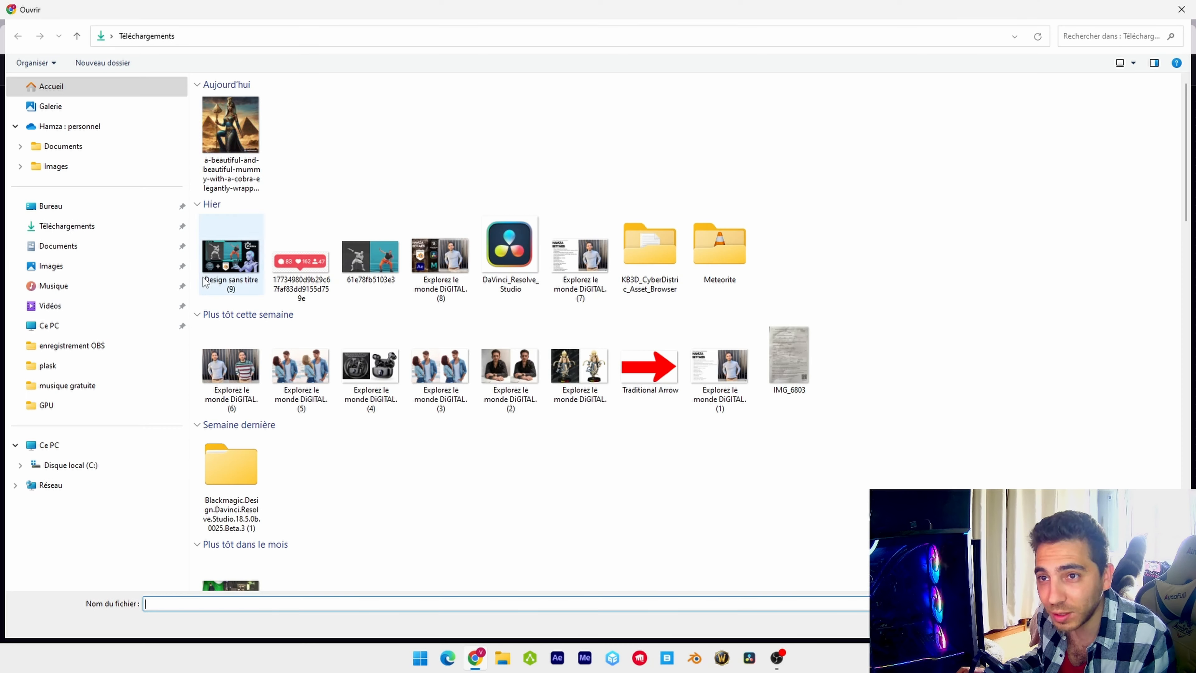
left_click(224, 132)
double_click(223, 133)
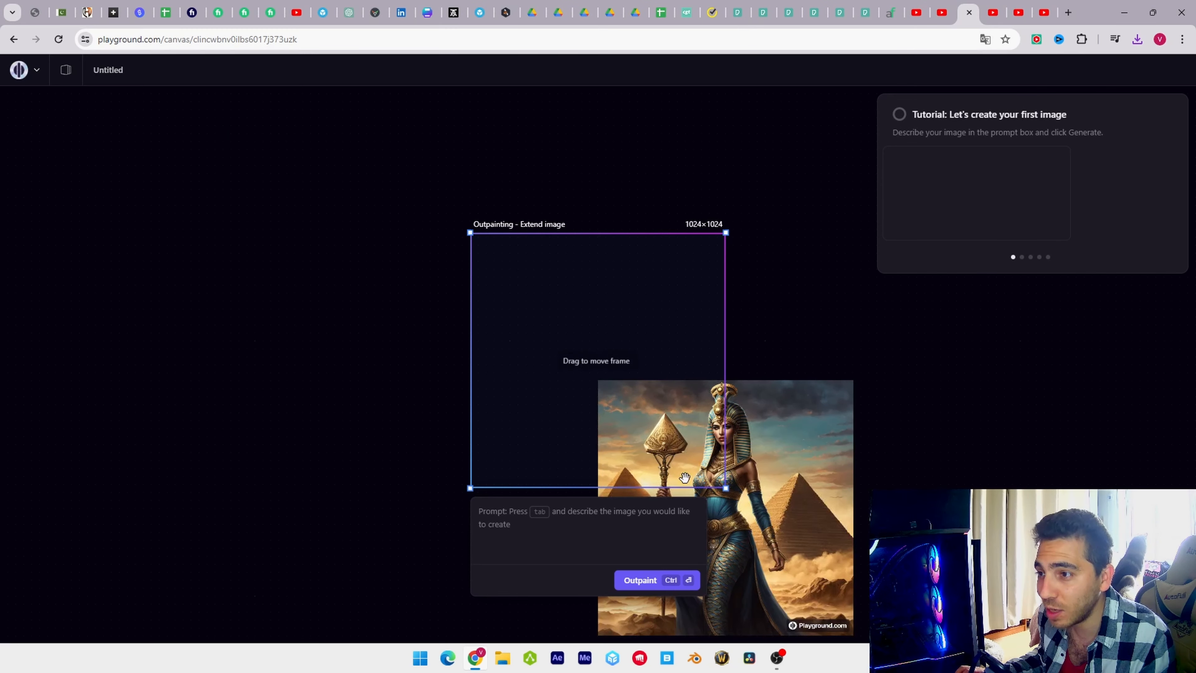
left_click_drag(792, 533, 663, 394)
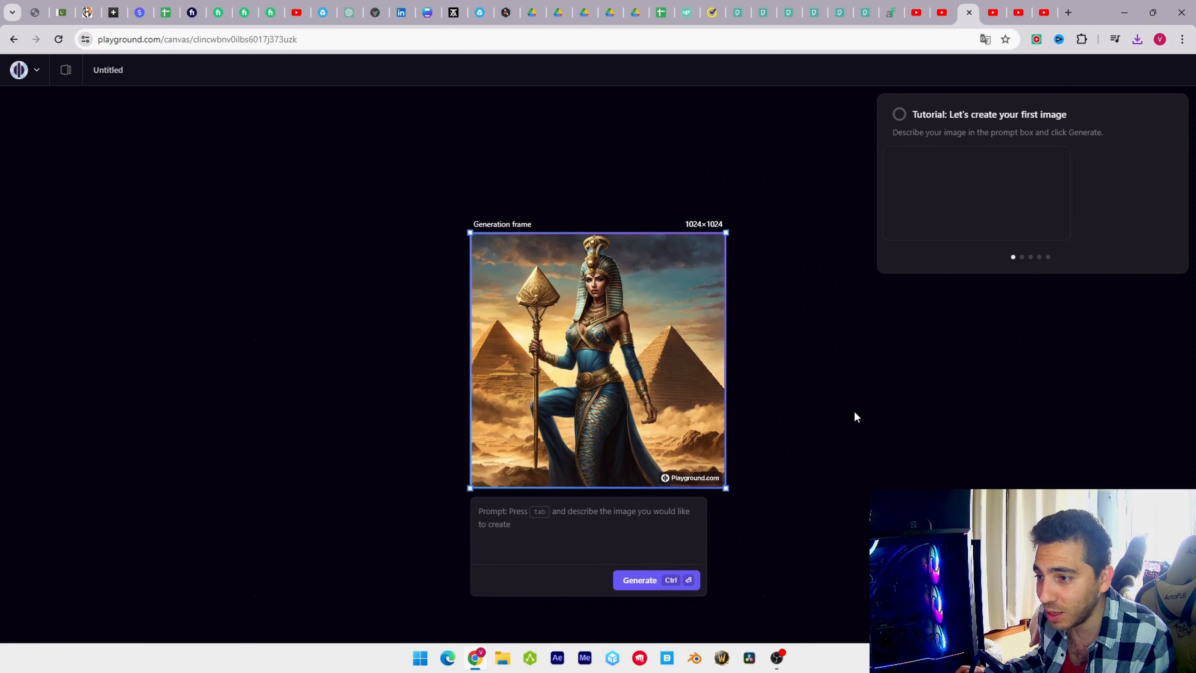
Step: Outpaint the image beyond its right edge without a prompt, shifting the generation frame further right for another pass
left_click_drag(594, 337, 720, 336)
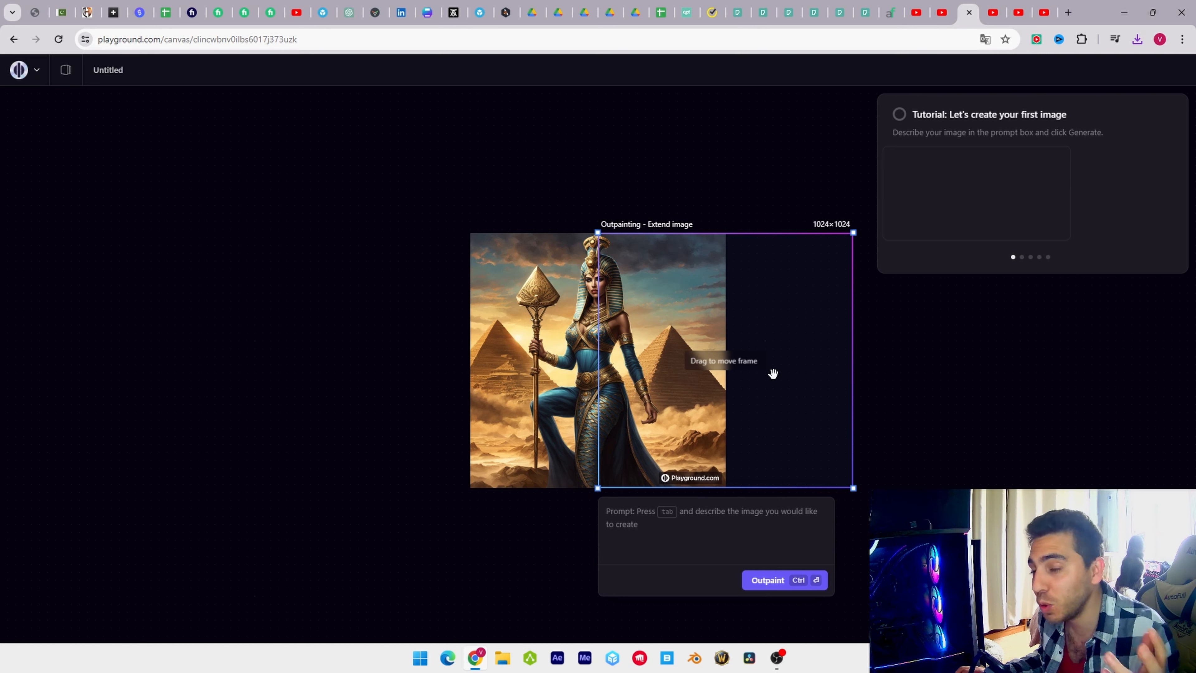
left_click(770, 579)
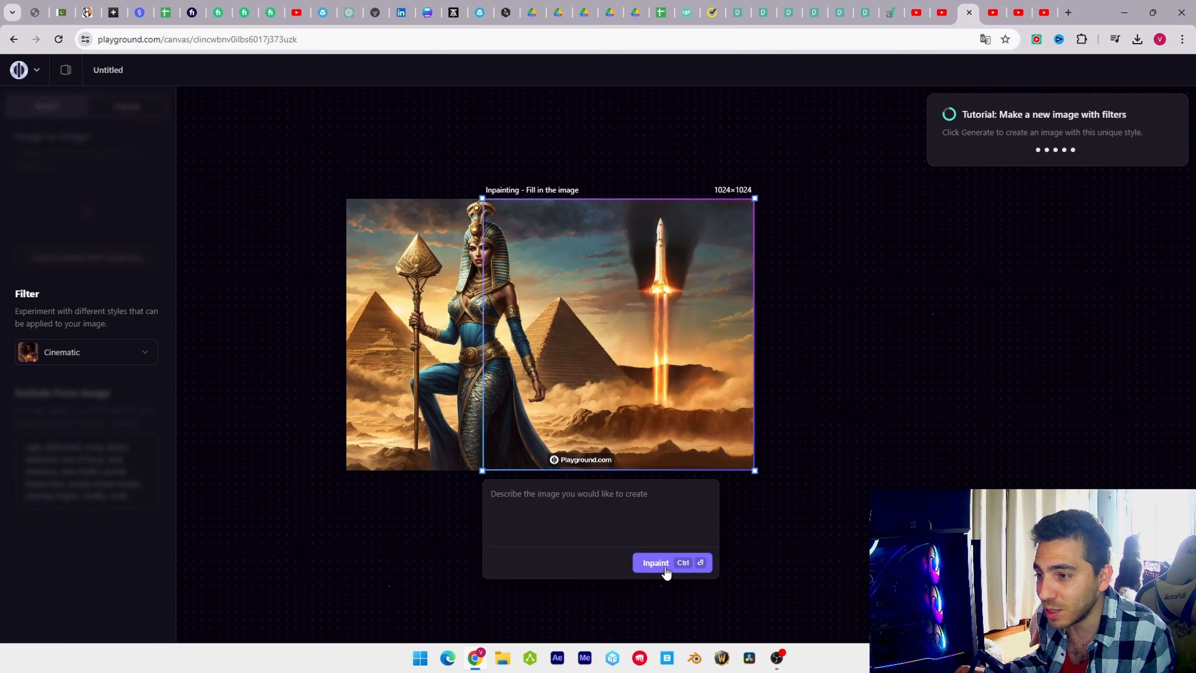
left_click(658, 563)
left_click_drag(598, 369, 694, 371)
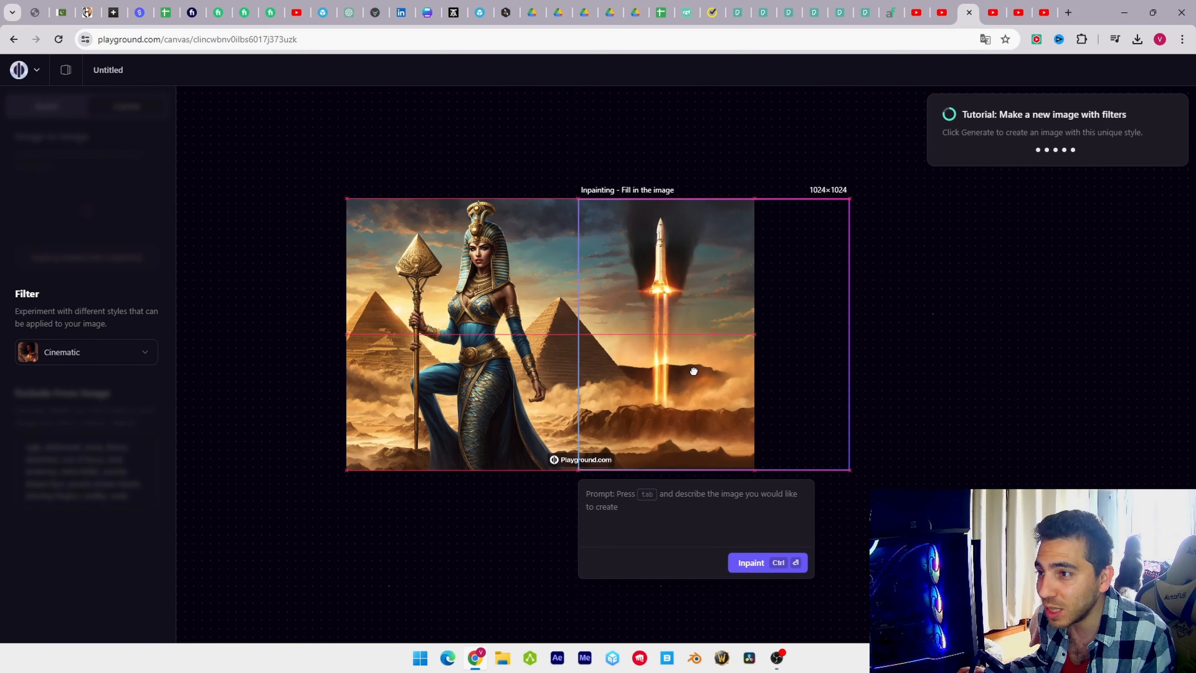
left_click(747, 563)
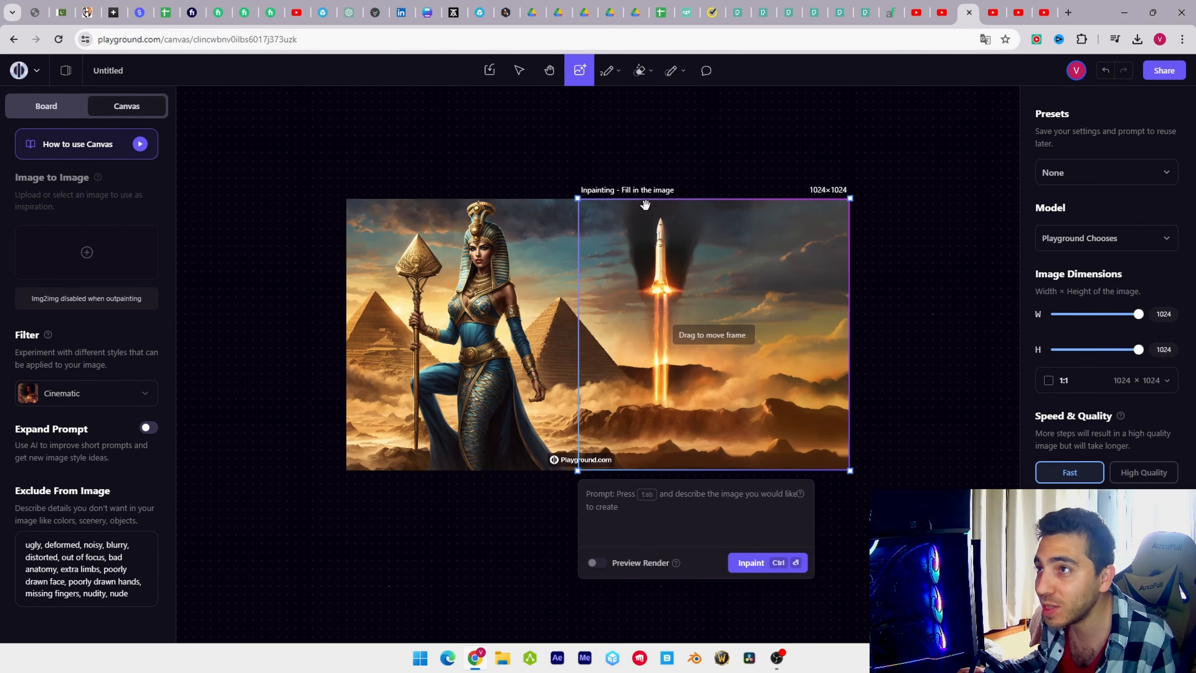
Step: Erase the rocket and its fiery trail with the object eraser brush at size 256
left_click(640, 70)
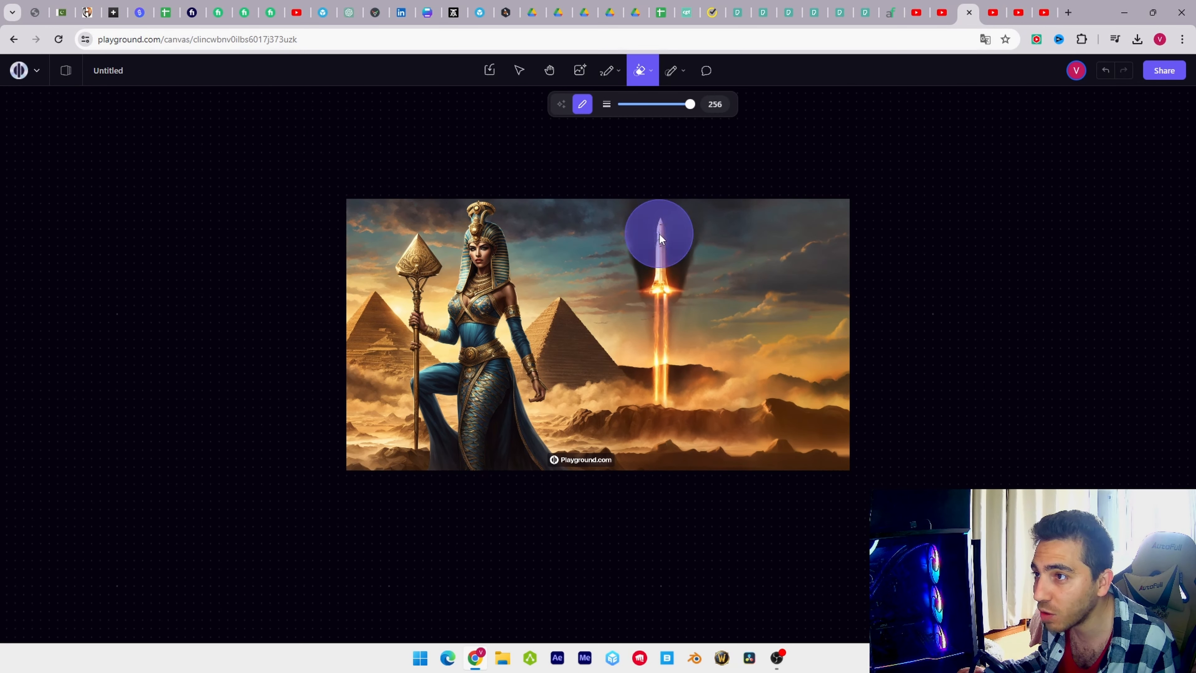
mouse_move(661, 239)
left_mouse_down()
mouse_move(656, 264)
mouse_move(685, 254)
mouse_move(677, 358)
mouse_move(658, 262)
left_mouse_up()
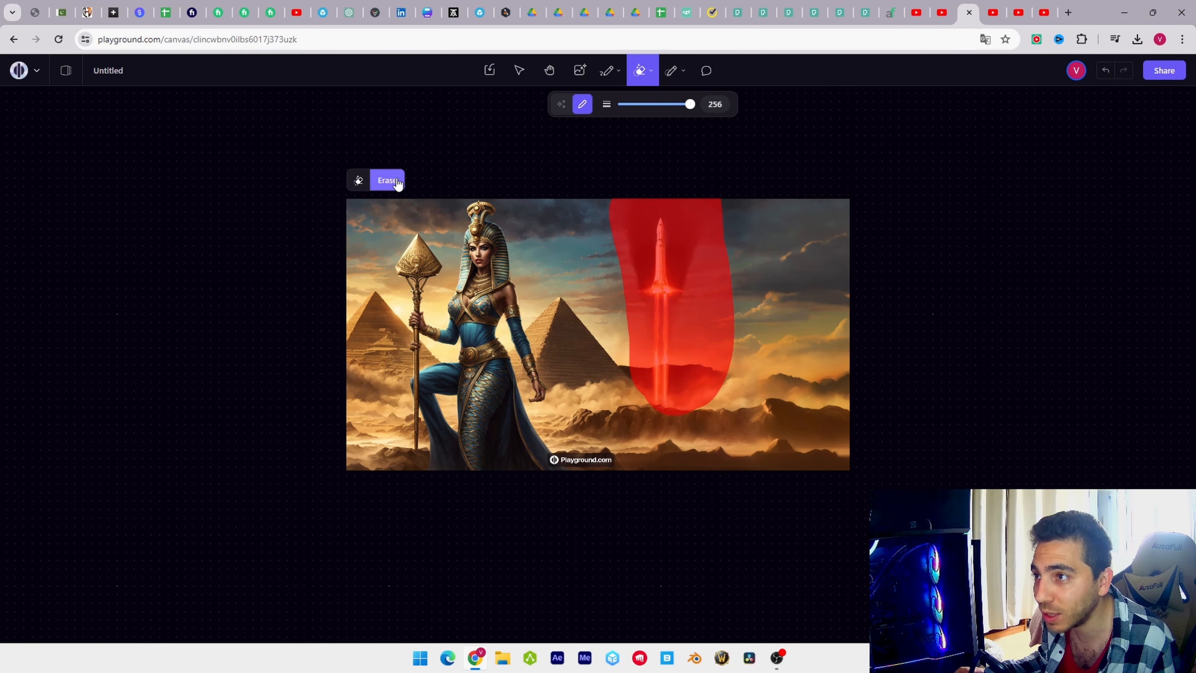
left_click(398, 184)
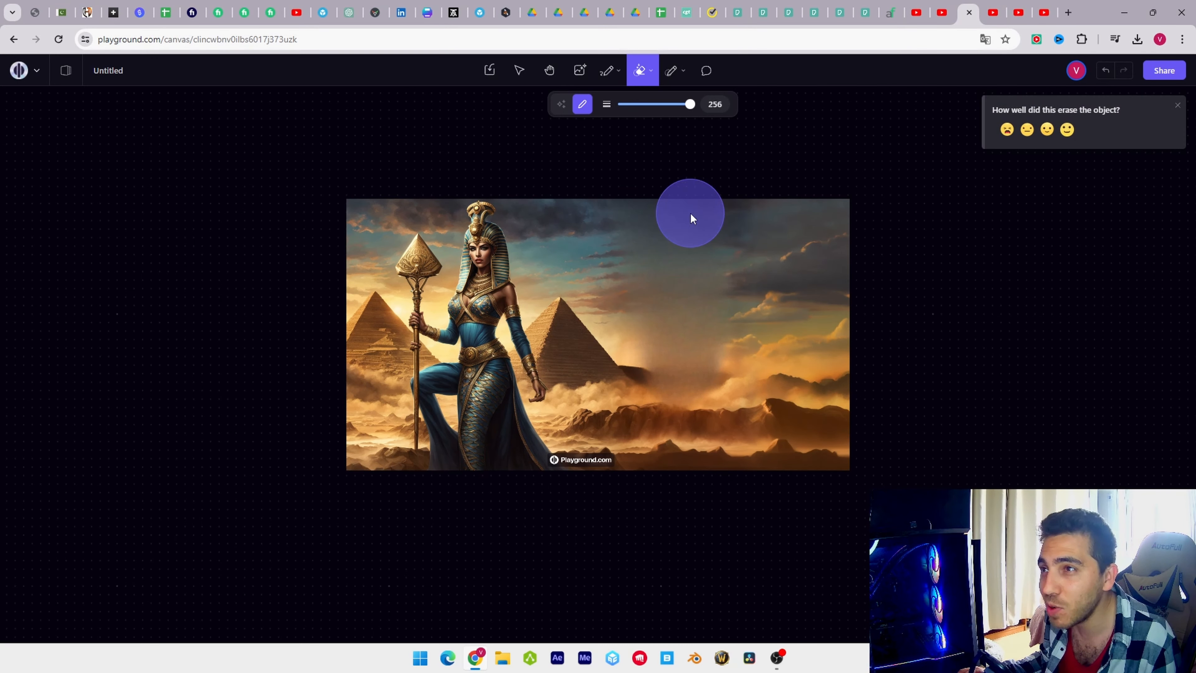
Step: Erase the landscape to the right of the second pyramid and regenerate that area with Inpaint, without a prompt
mouse_move(684, 200)
left_mouse_down()
mouse_move(683, 406)
mouse_move(767, 221)
mouse_move(852, 504)
left_mouse_up()
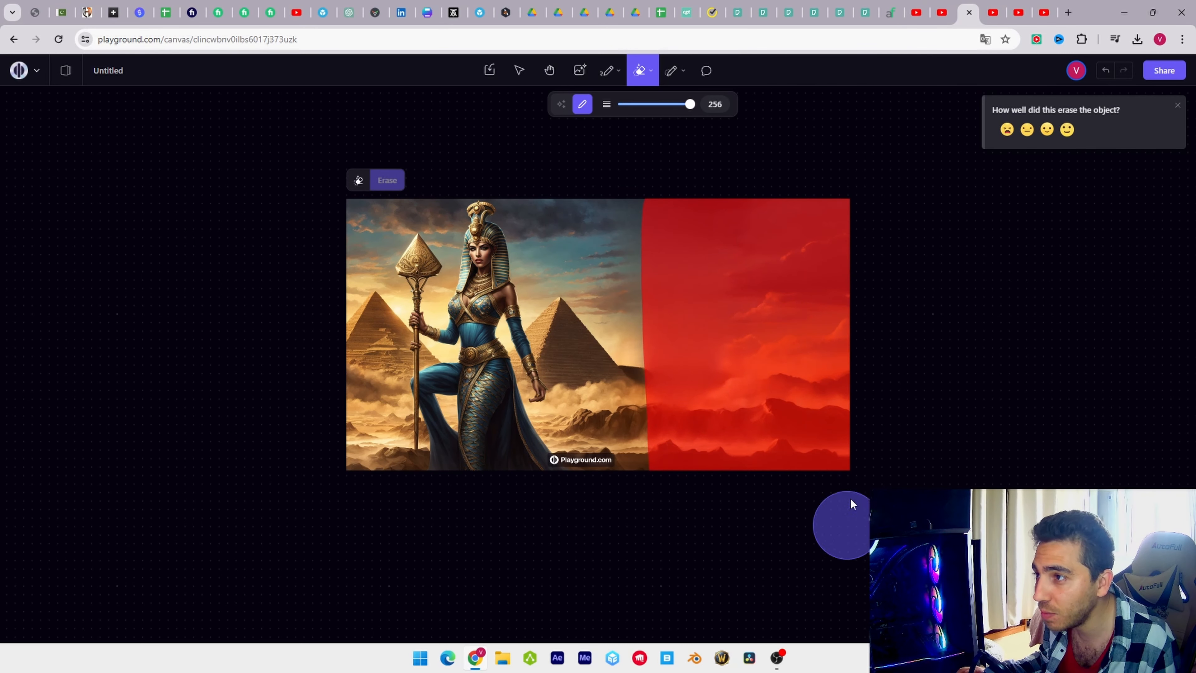
left_click(388, 181)
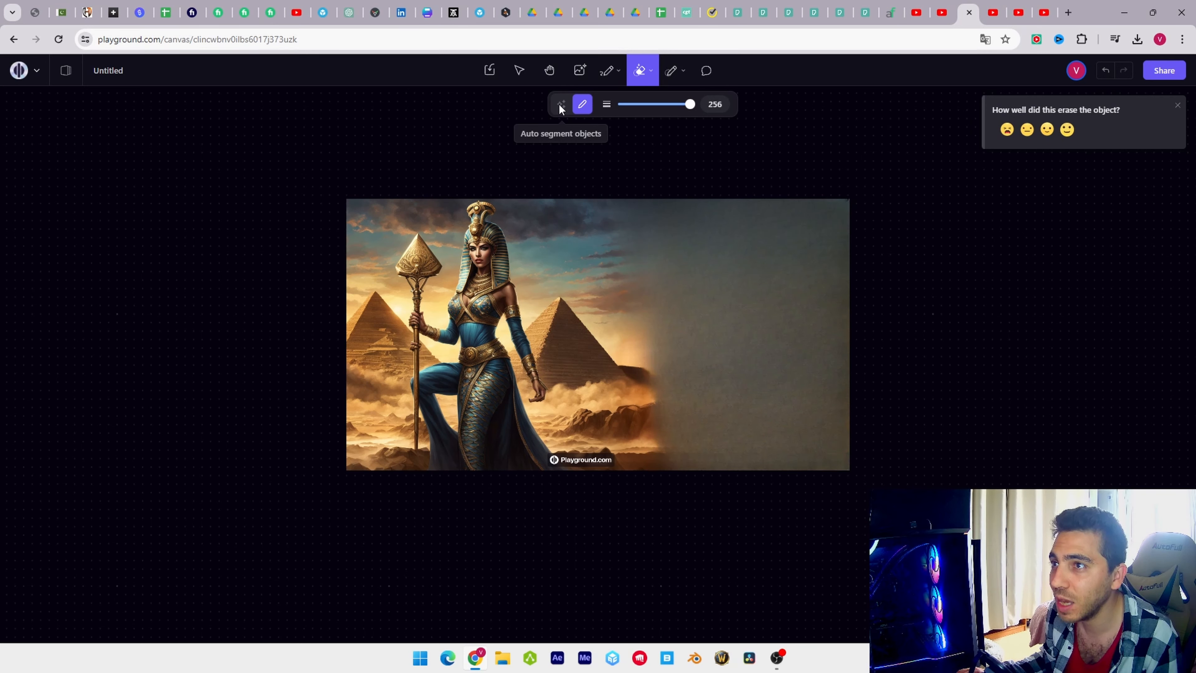
left_click(580, 70)
left_click(747, 566)
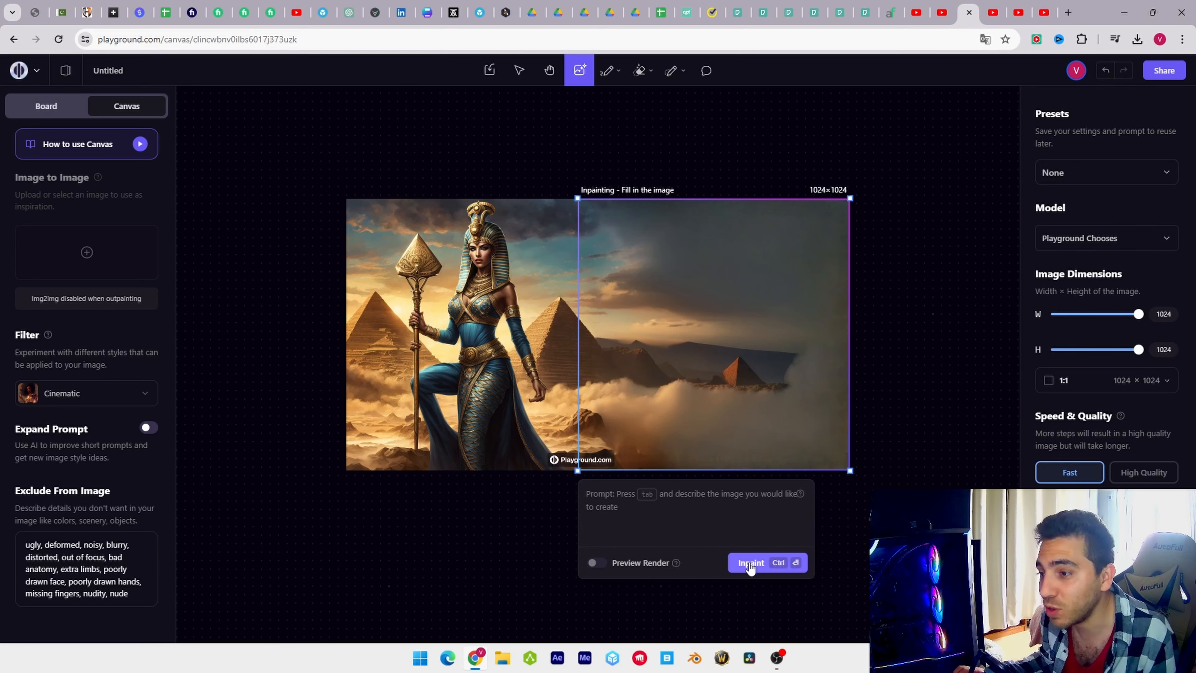
left_click(750, 568)
left_click(749, 563)
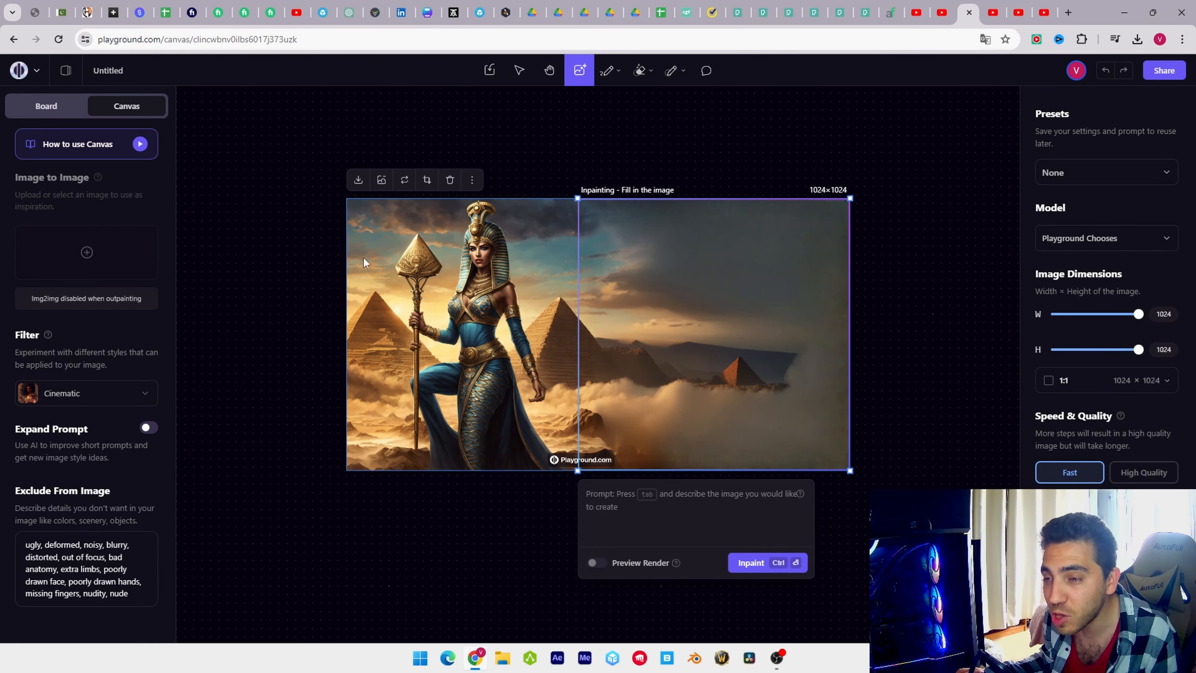
Step: Move the generation frame over the image's left edge and outpaint the empty area without a prompt
left_click(321, 270)
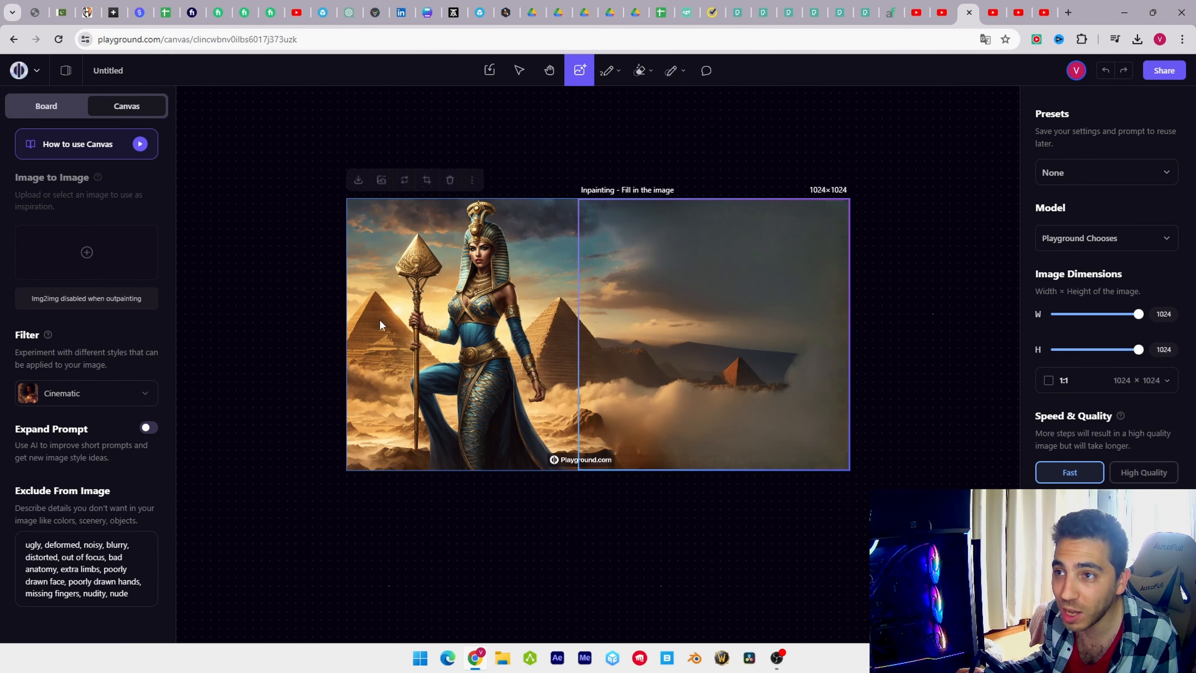
left_click_drag(320, 363, 432, 395)
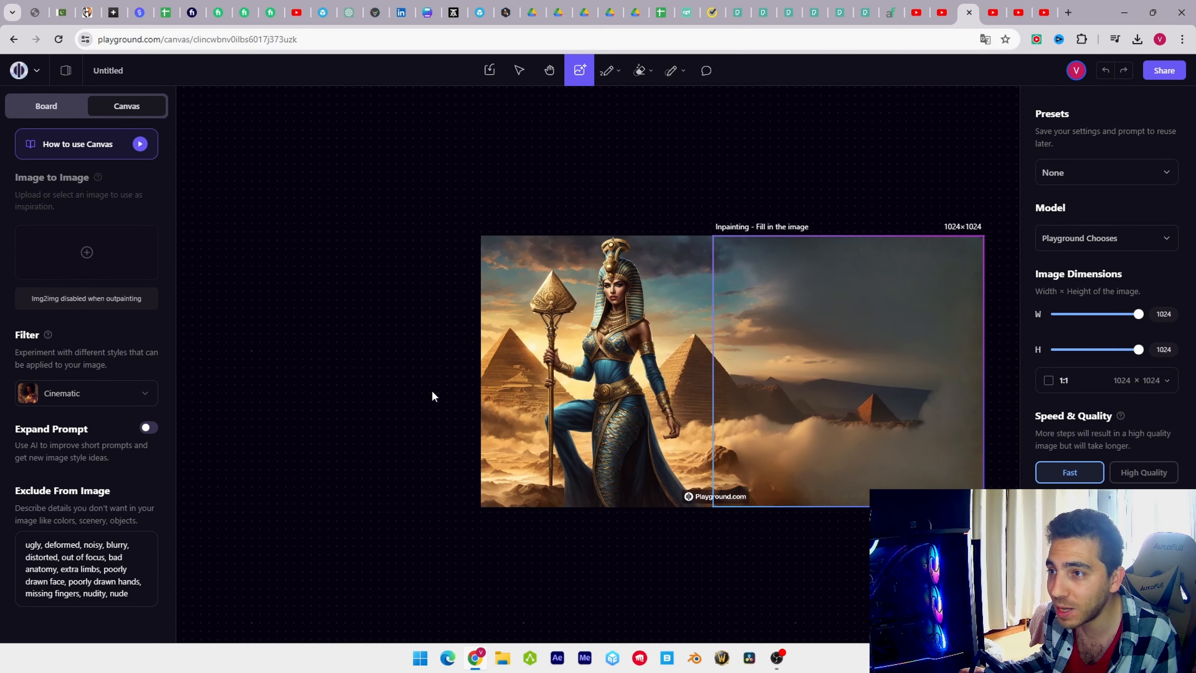
left_click_drag(782, 414, 419, 414)
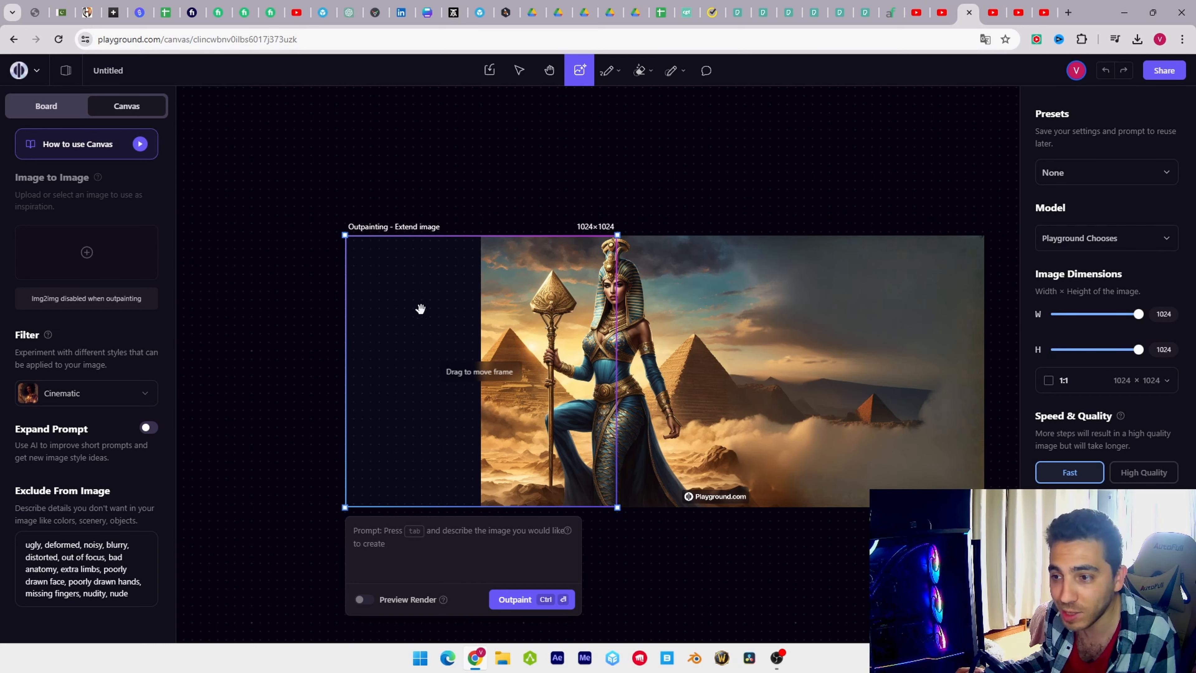
left_click(518, 599)
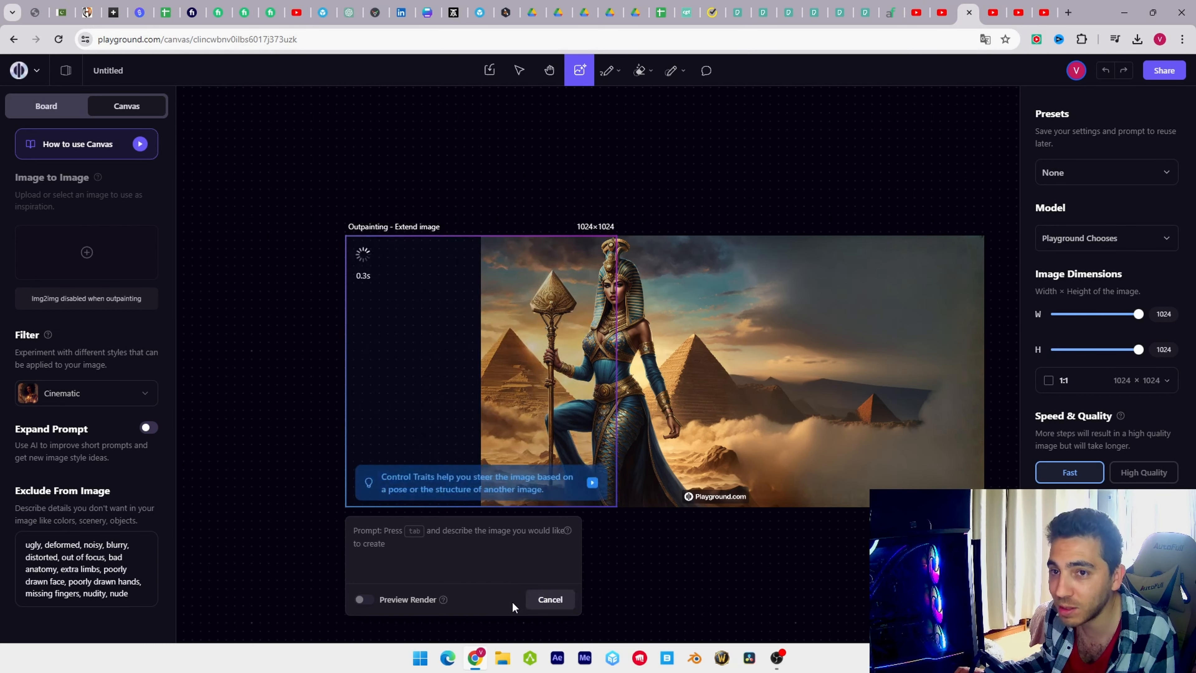
Step: Set the filter to Haze and inpaint the right part of the image with the generation frame over it
left_click(85, 394)
scroll(376, 260, "down", 5)
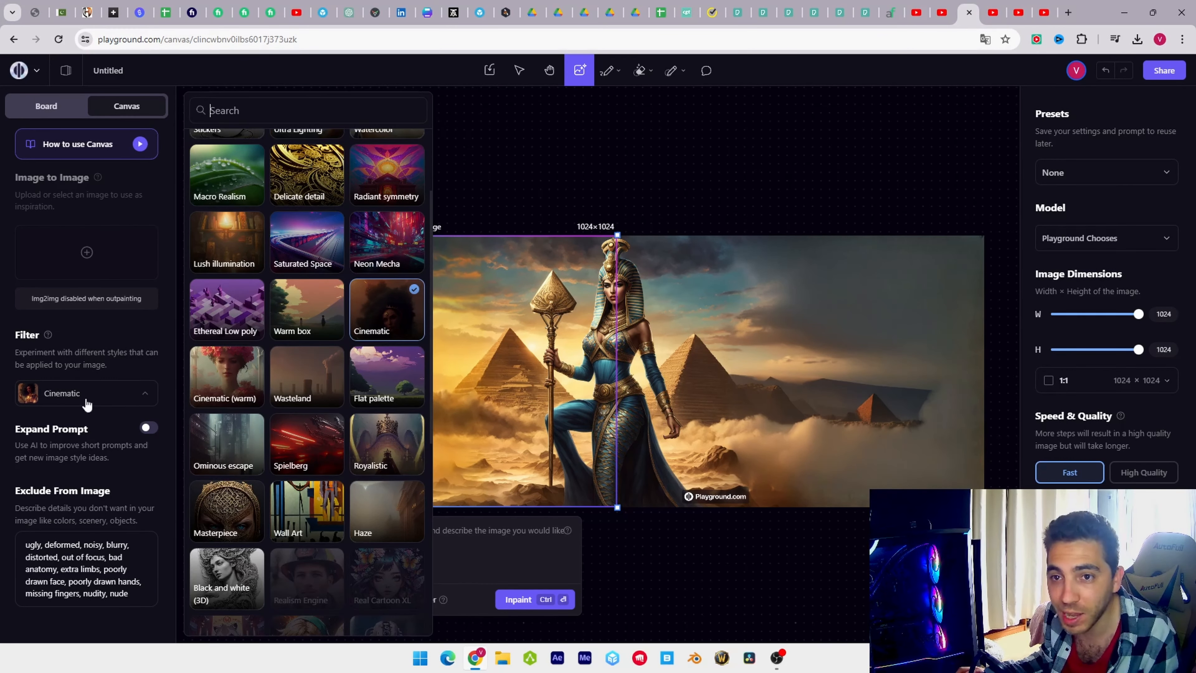
left_click(386, 512)
left_click_drag(518, 377, 885, 377)
left_click(894, 600)
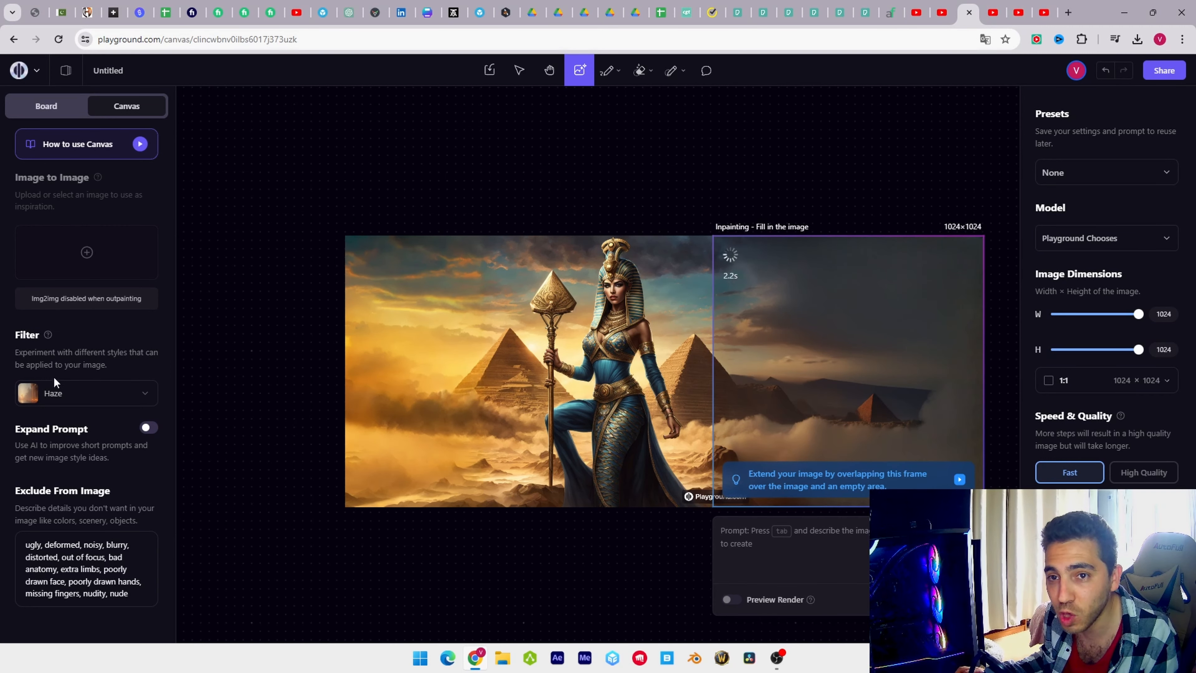
Step: Shrink the generation frame to 256×256 around the head of the staff and inpaint that area without a prompt
left_click(659, 365)
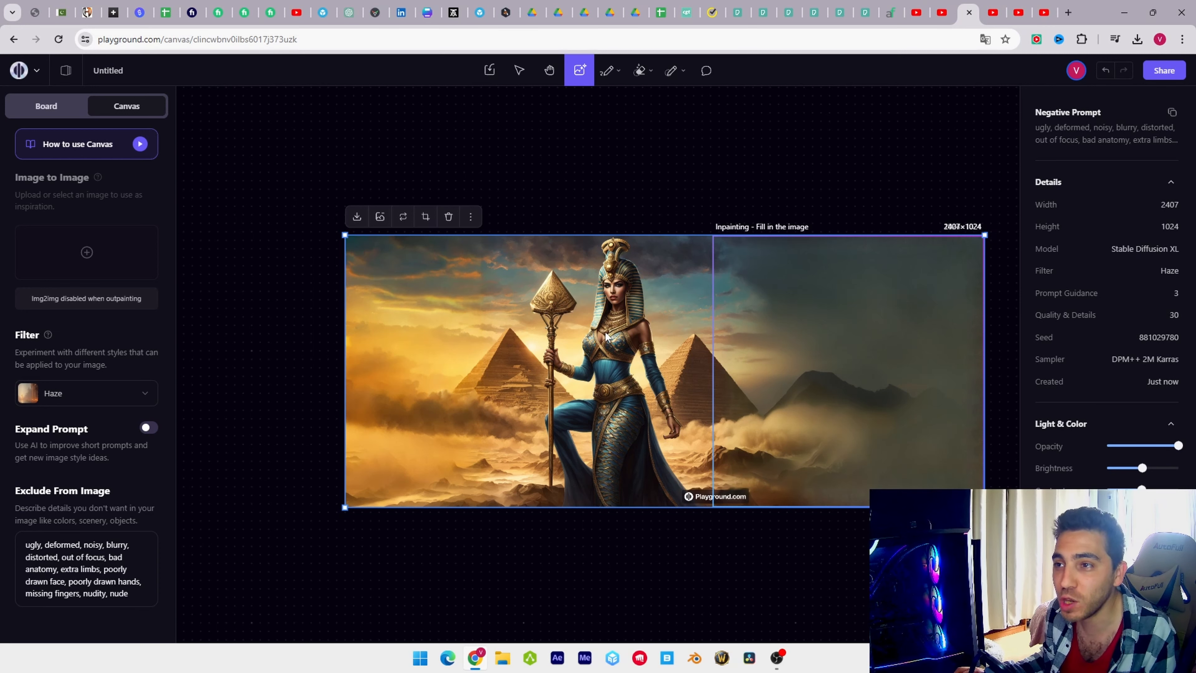
left_click_drag(753, 340, 500, 344)
left_click_drag(729, 509, 587, 346)
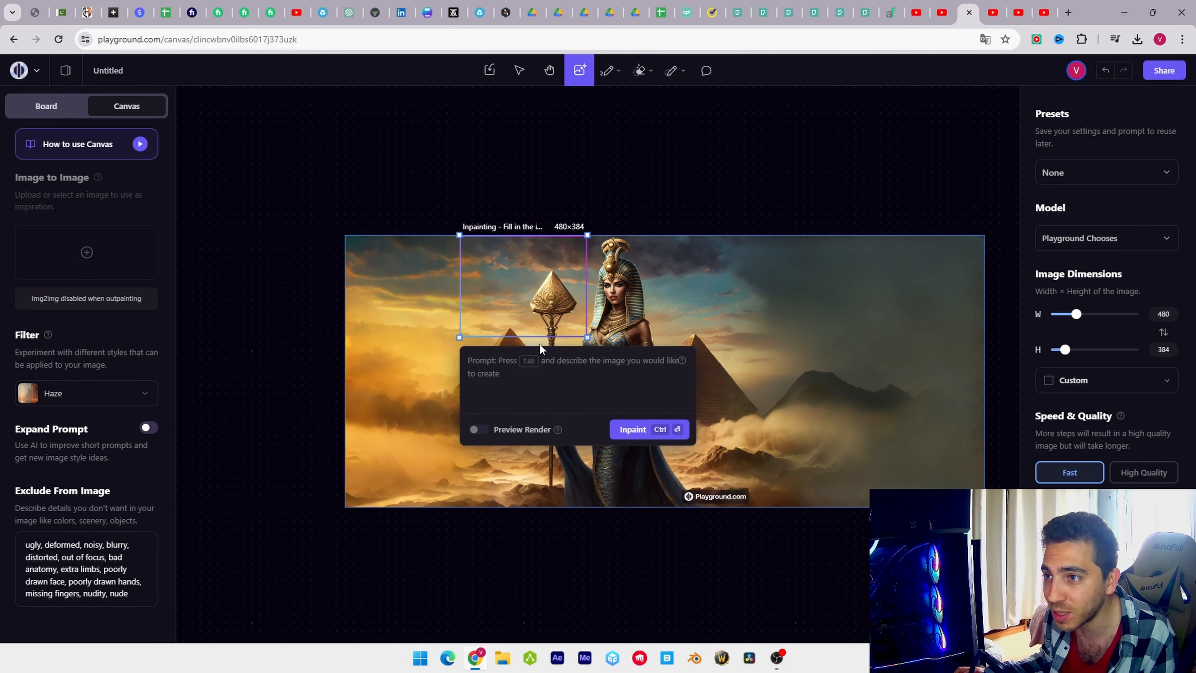
left_click_drag(460, 235, 511, 257)
left_click_drag(588, 338, 584, 329)
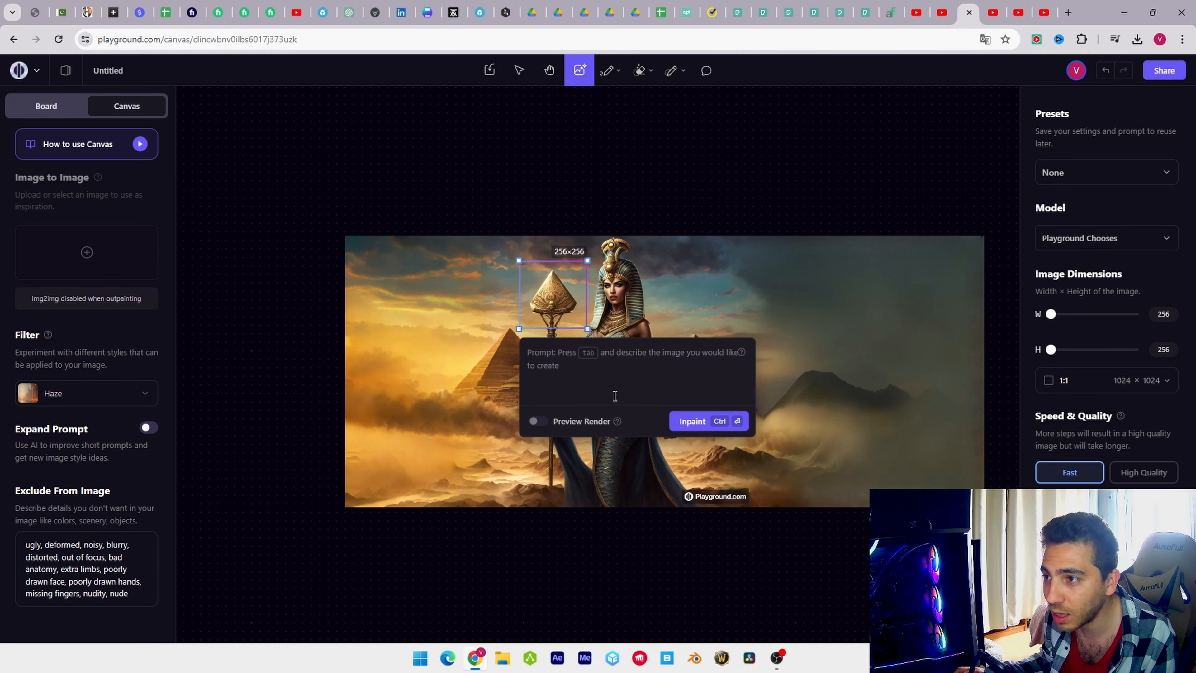
left_click(688, 422)
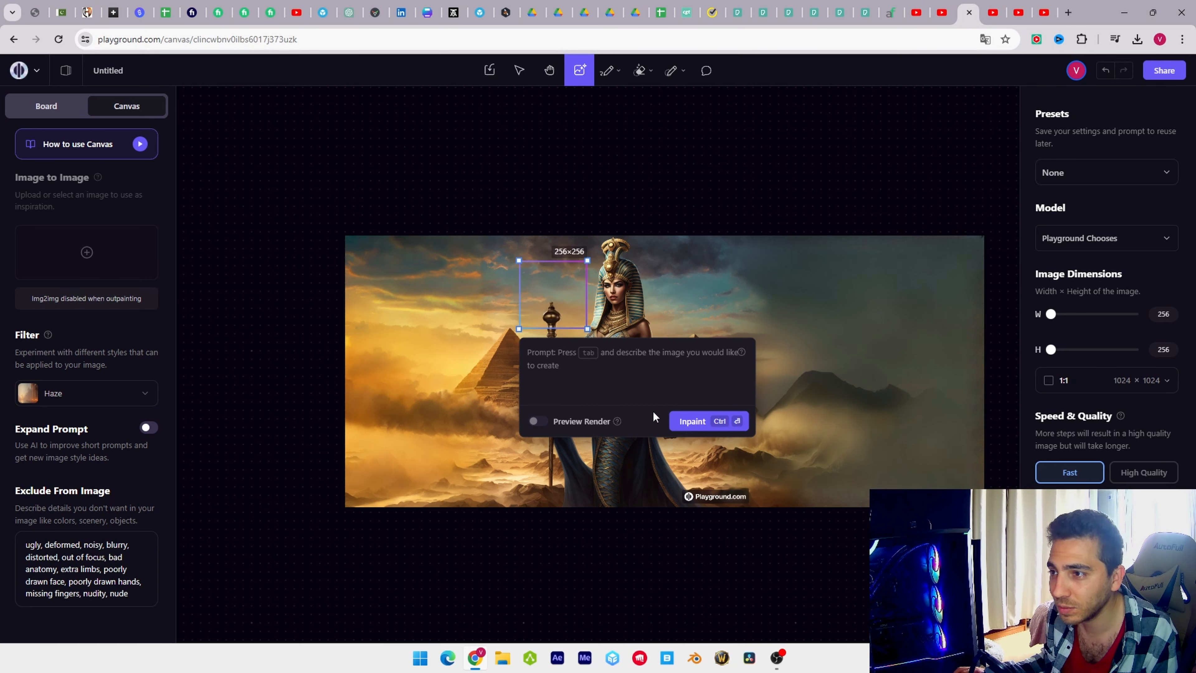
Step: Examine the inpainted staff head and the extended image up close and as a whole
left_click(589, 546)
scroll(589, 546, "down", 2)
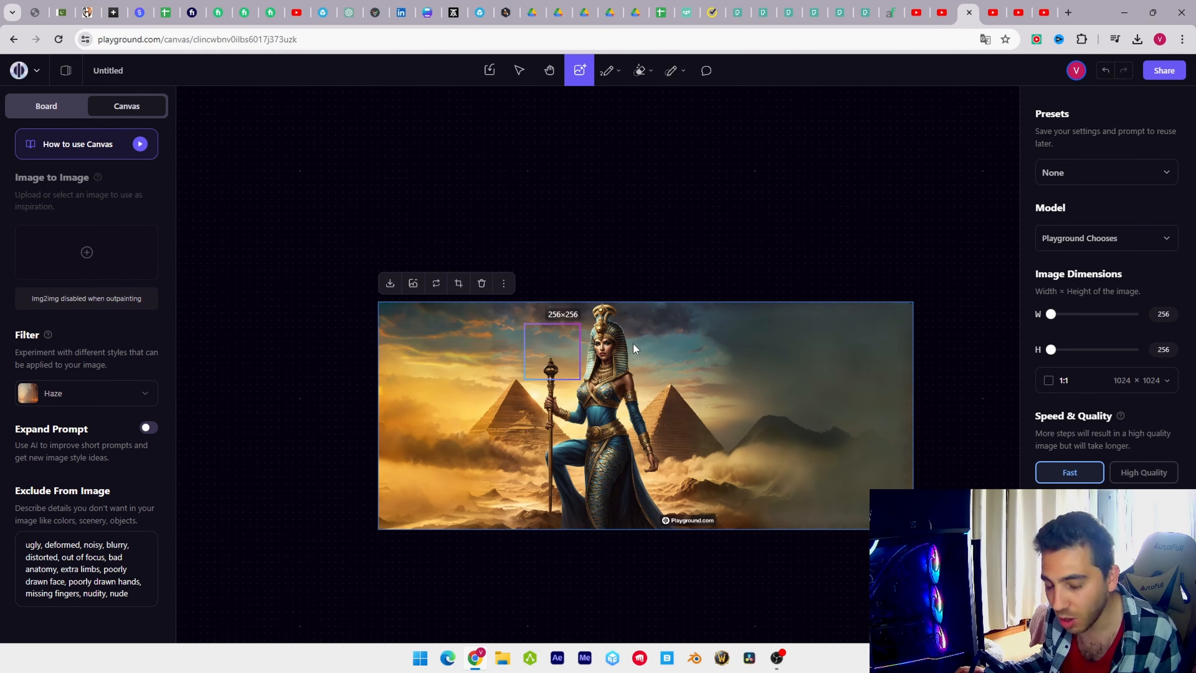
scroll(635, 381, "up", 3)
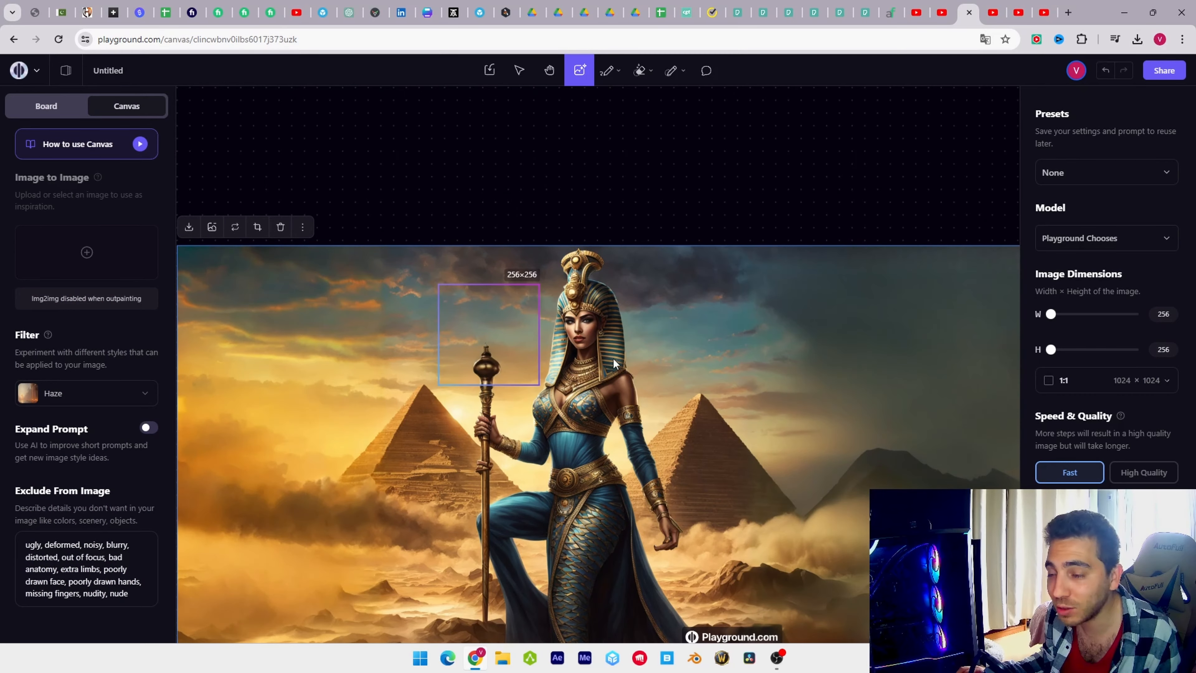
left_click_drag(613, 353, 602, 301)
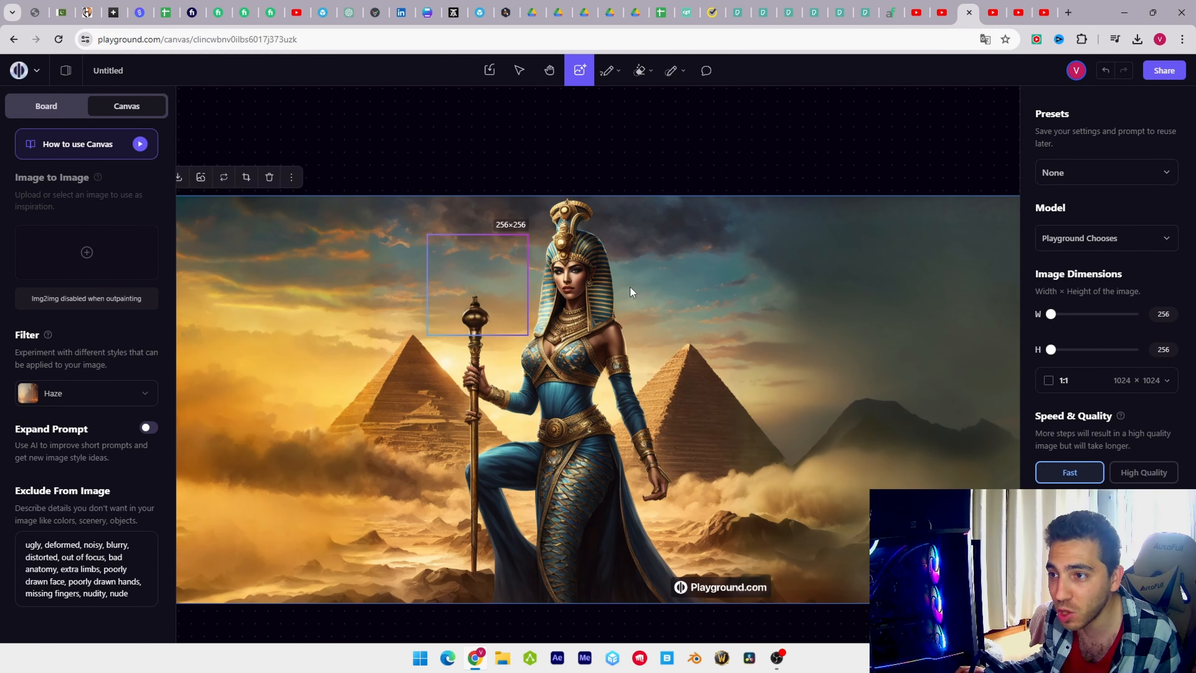
scroll(564, 316, "down", 2)
scroll(566, 333, "up", 2)
scroll(567, 331, "down", 3)
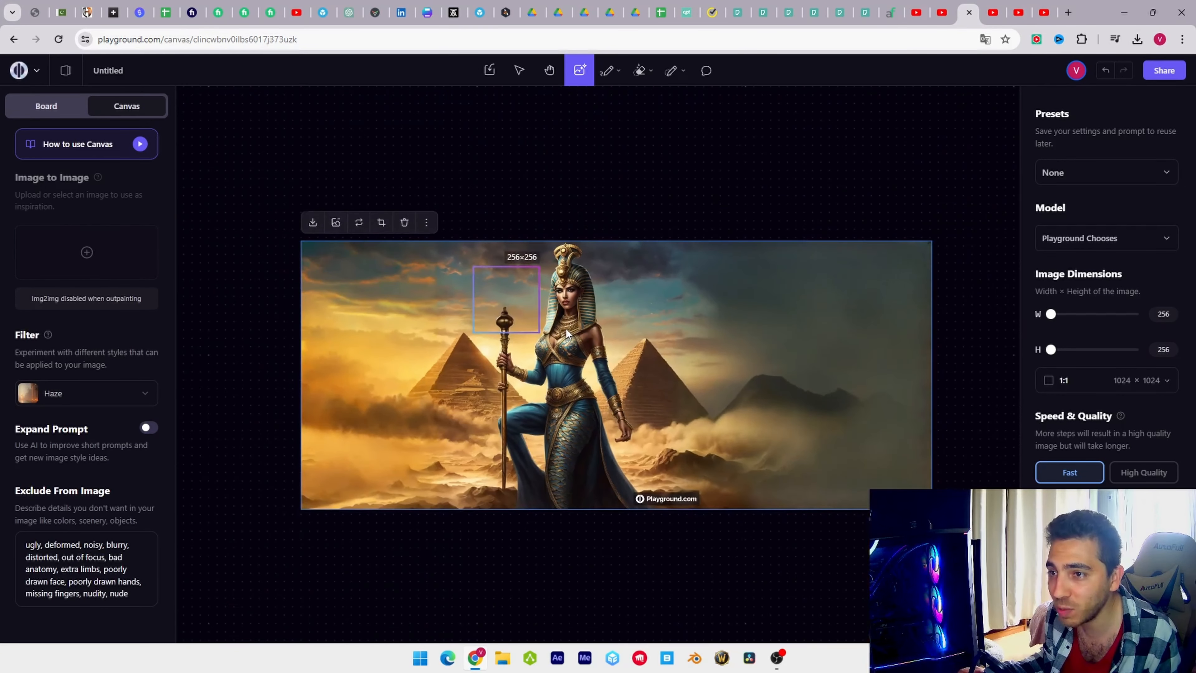
scroll(771, 356, "up", 1)
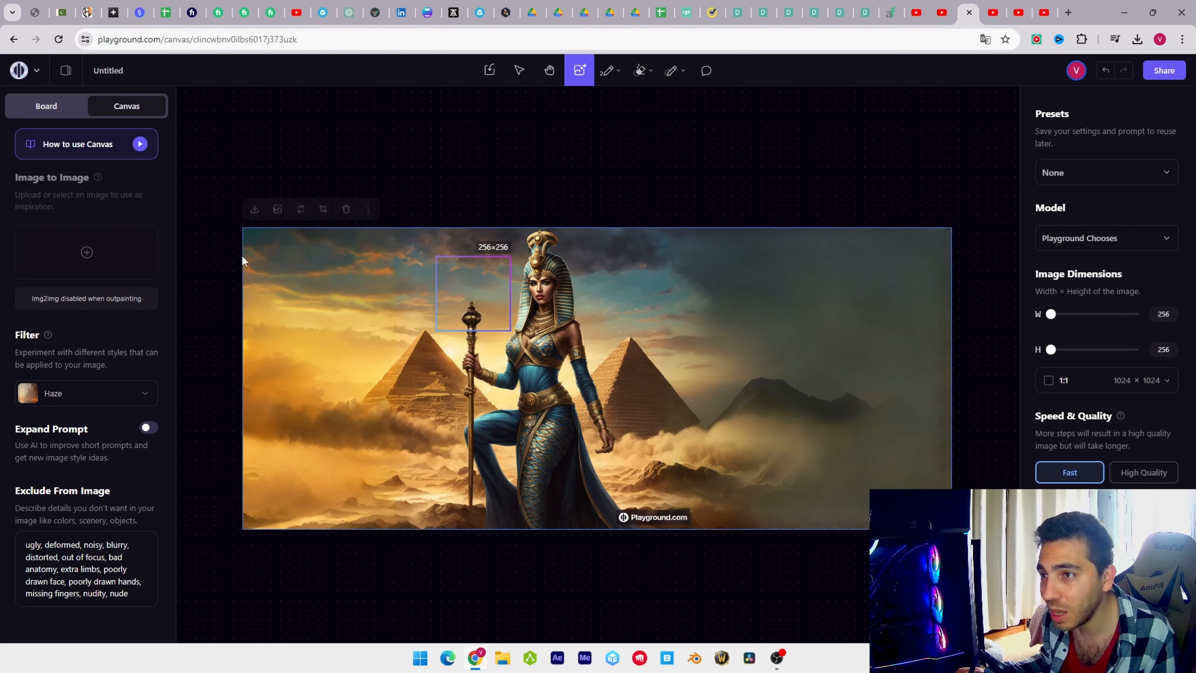
Step: Save the canvas project as a local copy
left_click(36, 76)
mouse_move(55, 247)
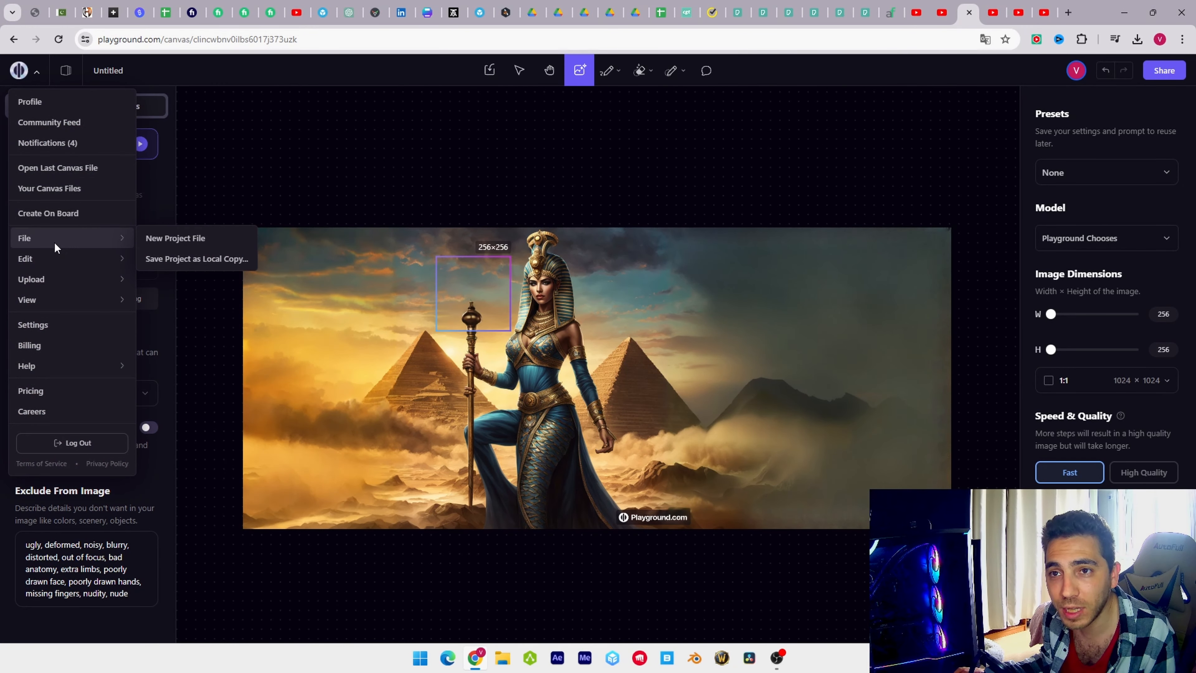
left_click(185, 257)
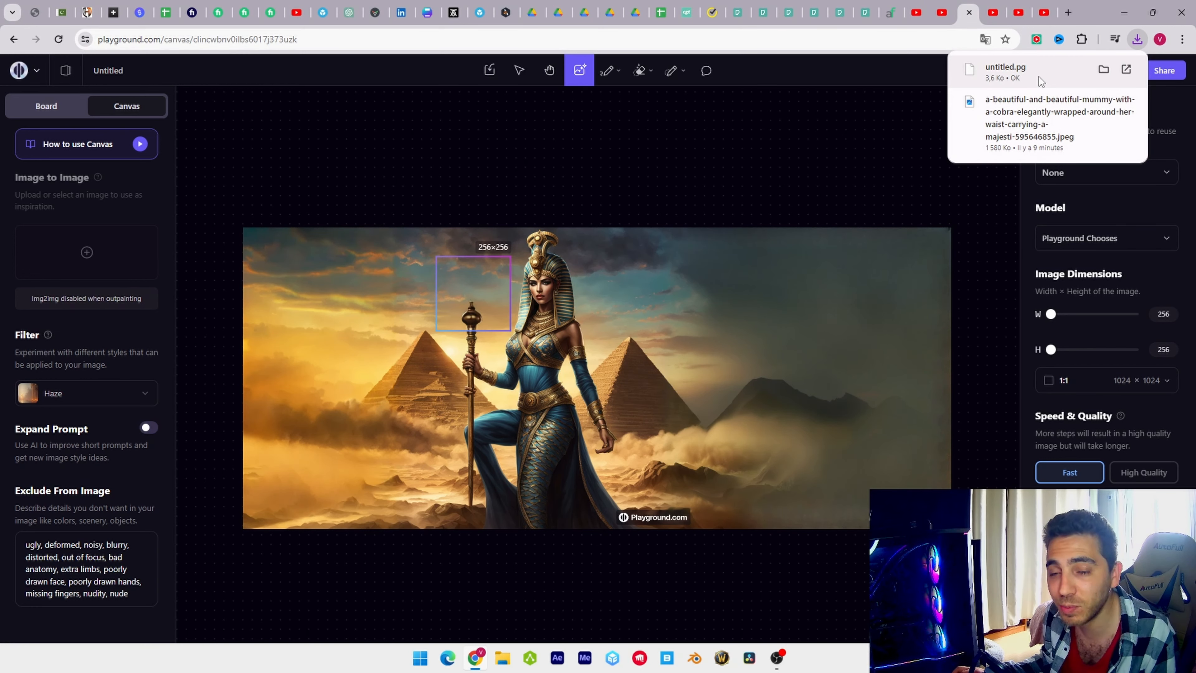
Step: Select the extended image and download it to the computer
left_click(631, 359)
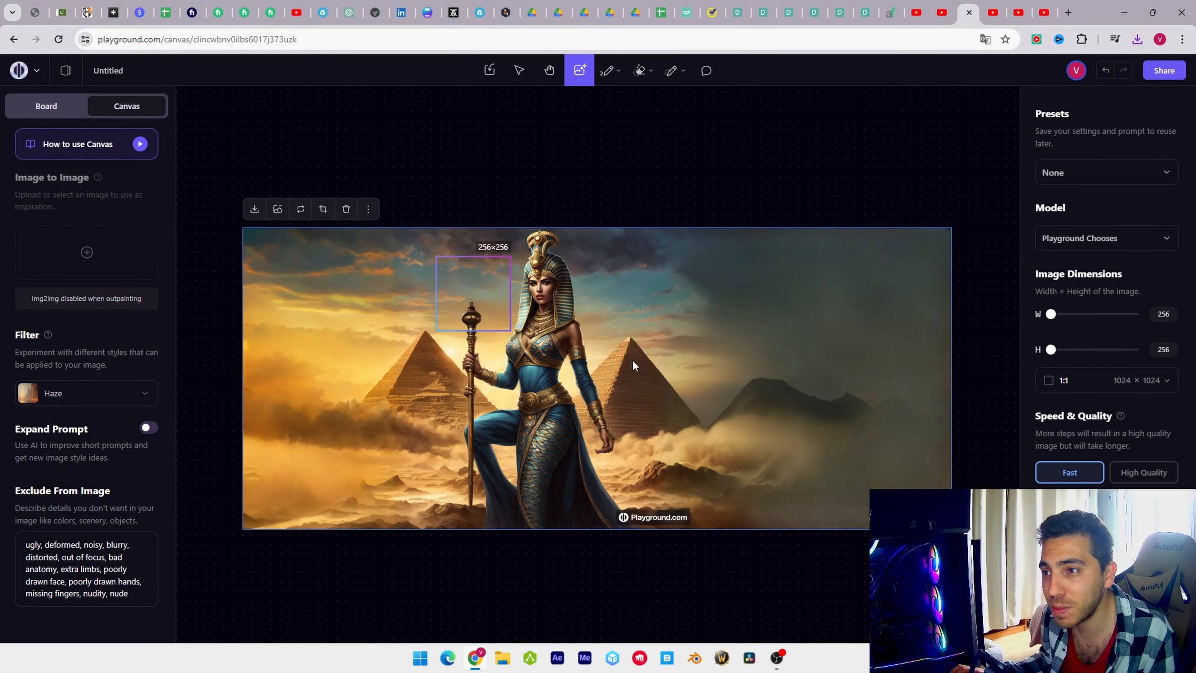
right_click(633, 362)
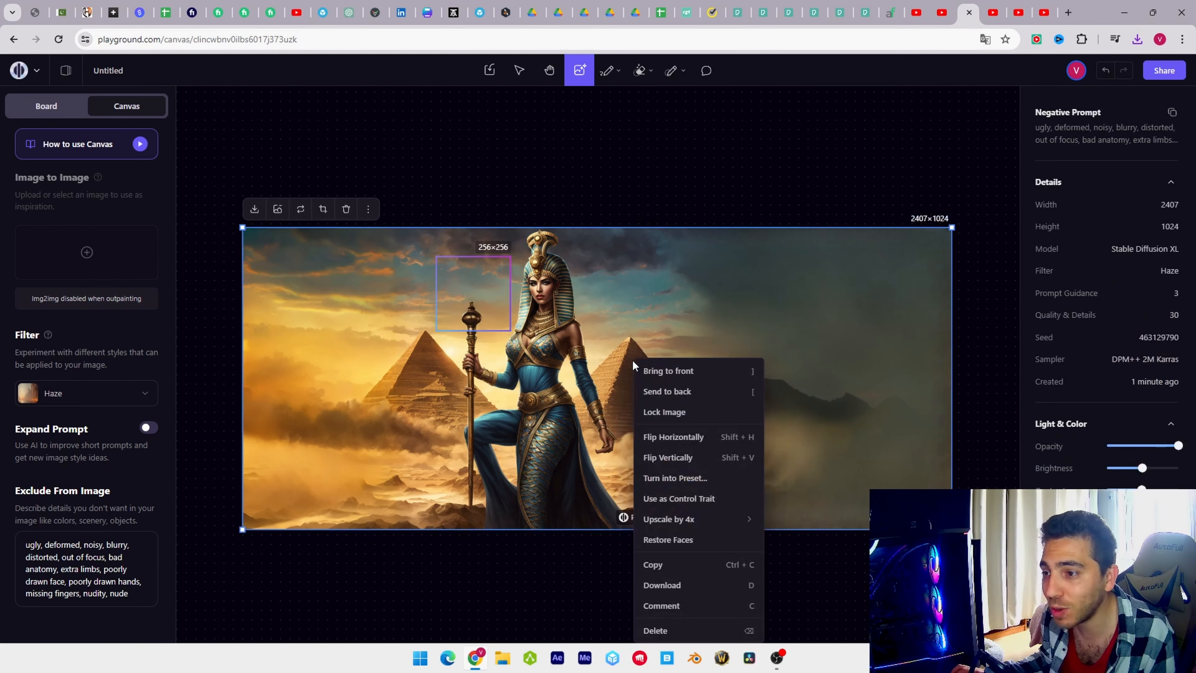
left_click(705, 585)
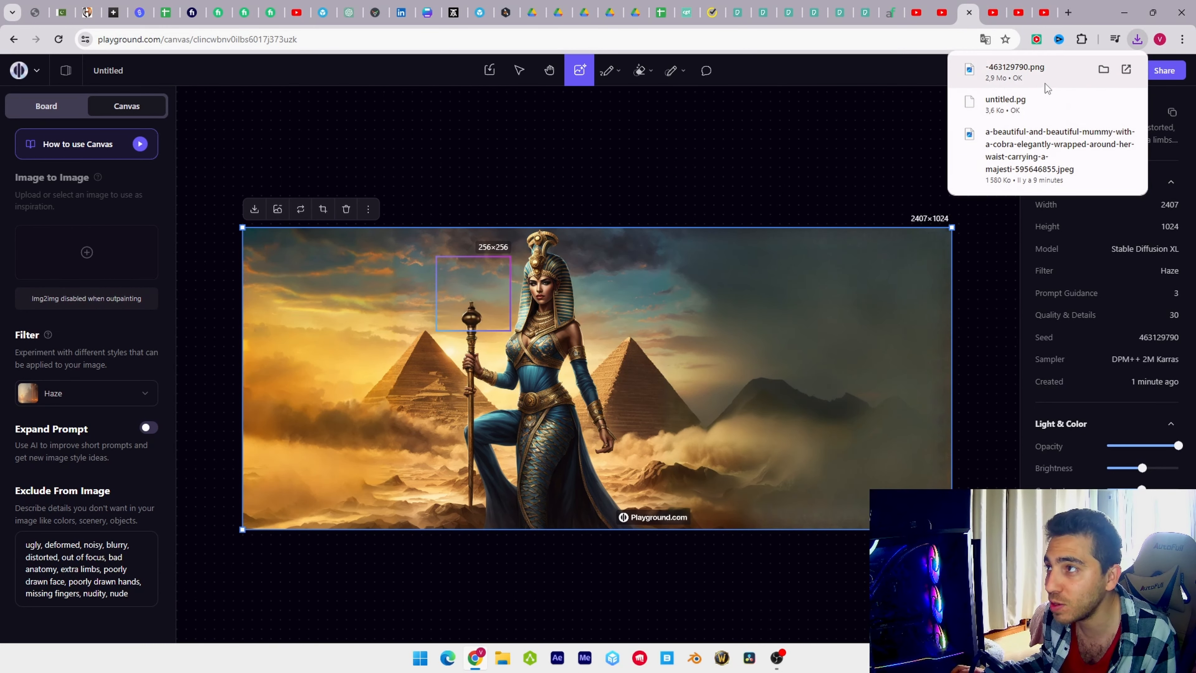
left_click(1036, 150)
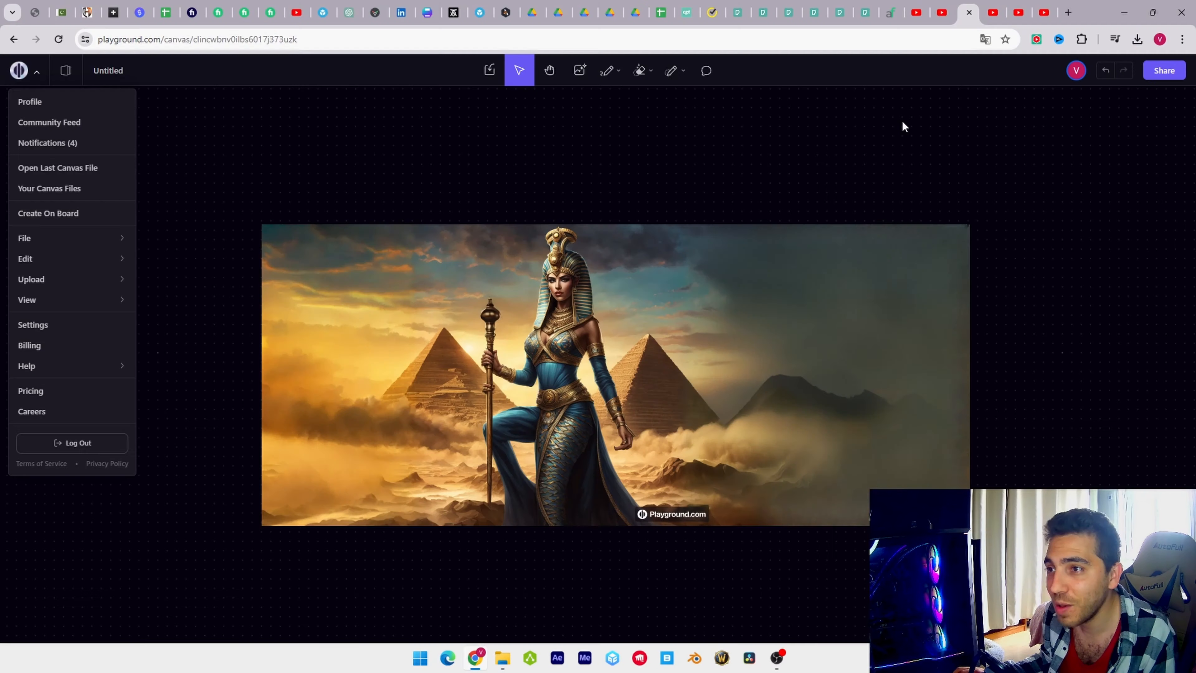
Step: Open the community feed and view the "Muscular" post of a steampunk woman and man with its full prompt
left_click(64, 126)
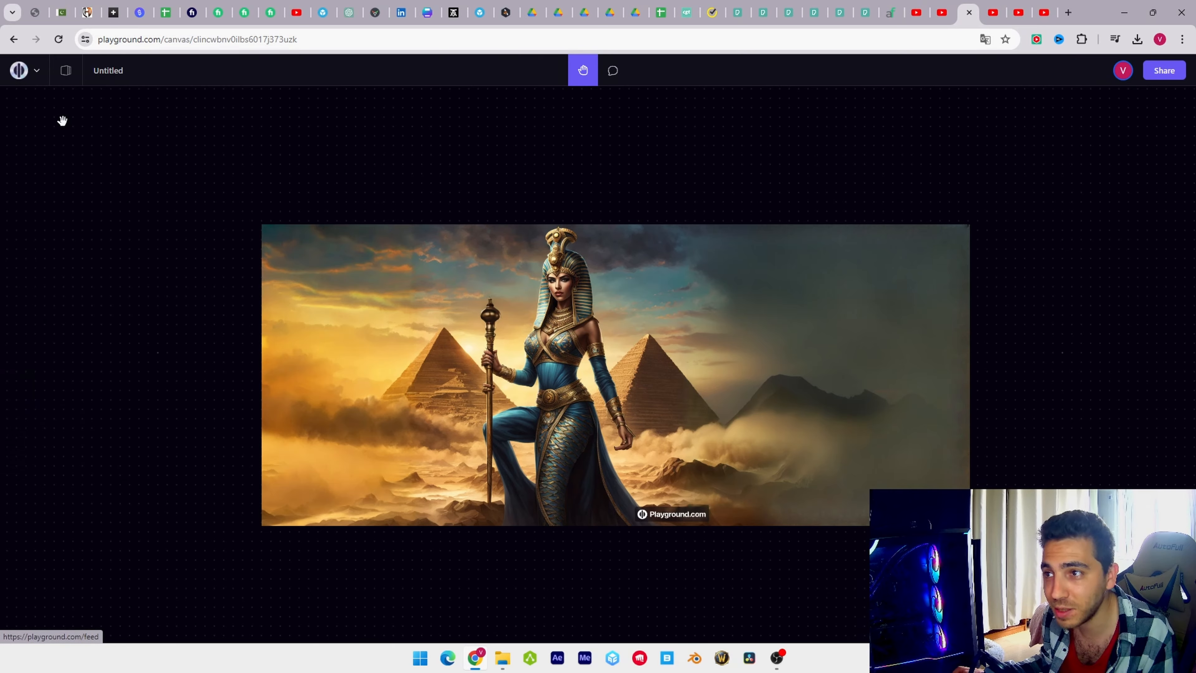
scroll(657, 280, "down", 10)
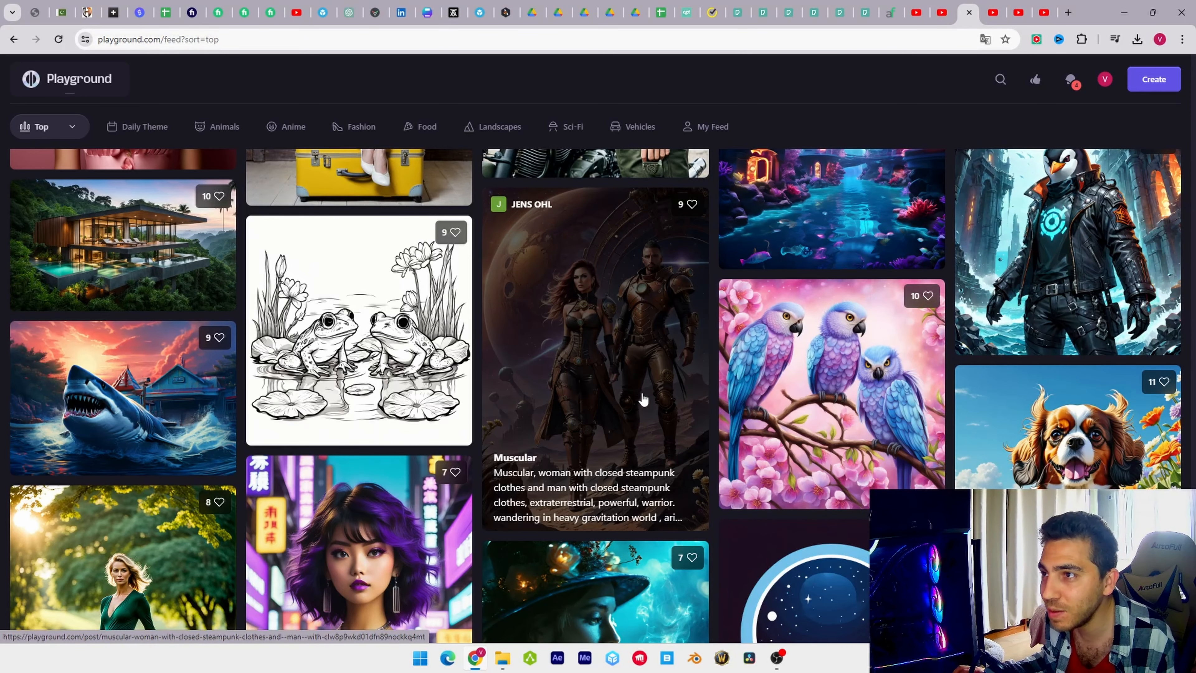
left_click(644, 400)
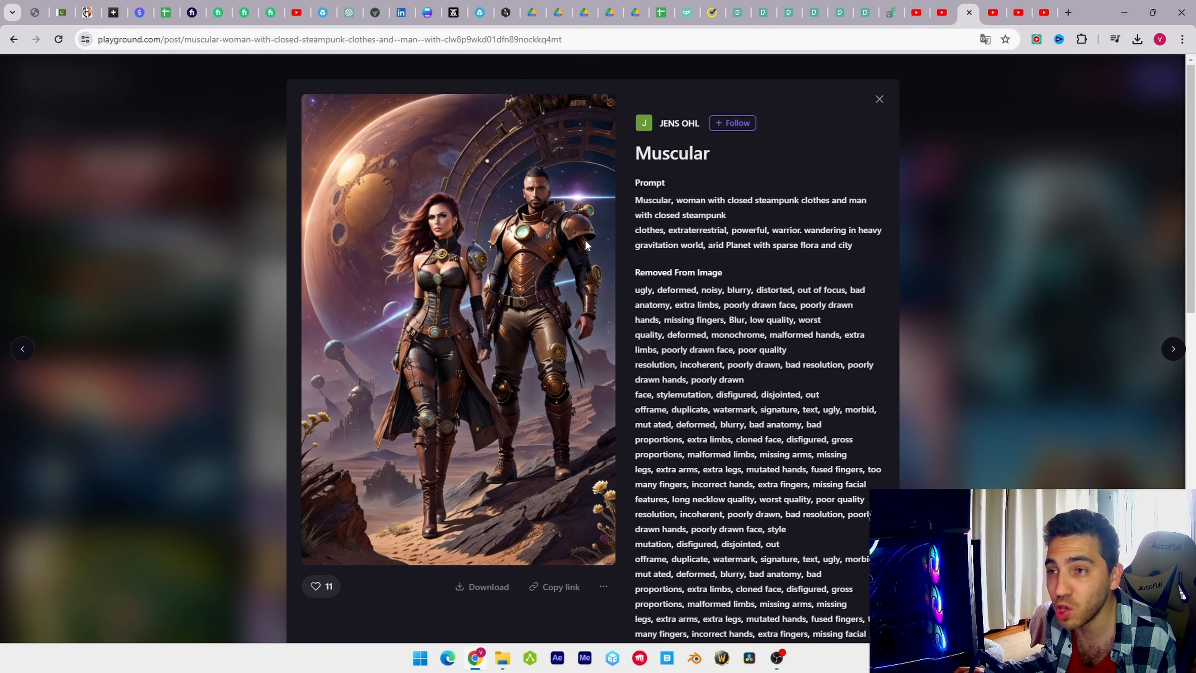
scroll(816, 260, "down", 10)
Step: Switch to the board creation page and choose the Mysterious filter
left_click(970, 12)
left_click(113, 224)
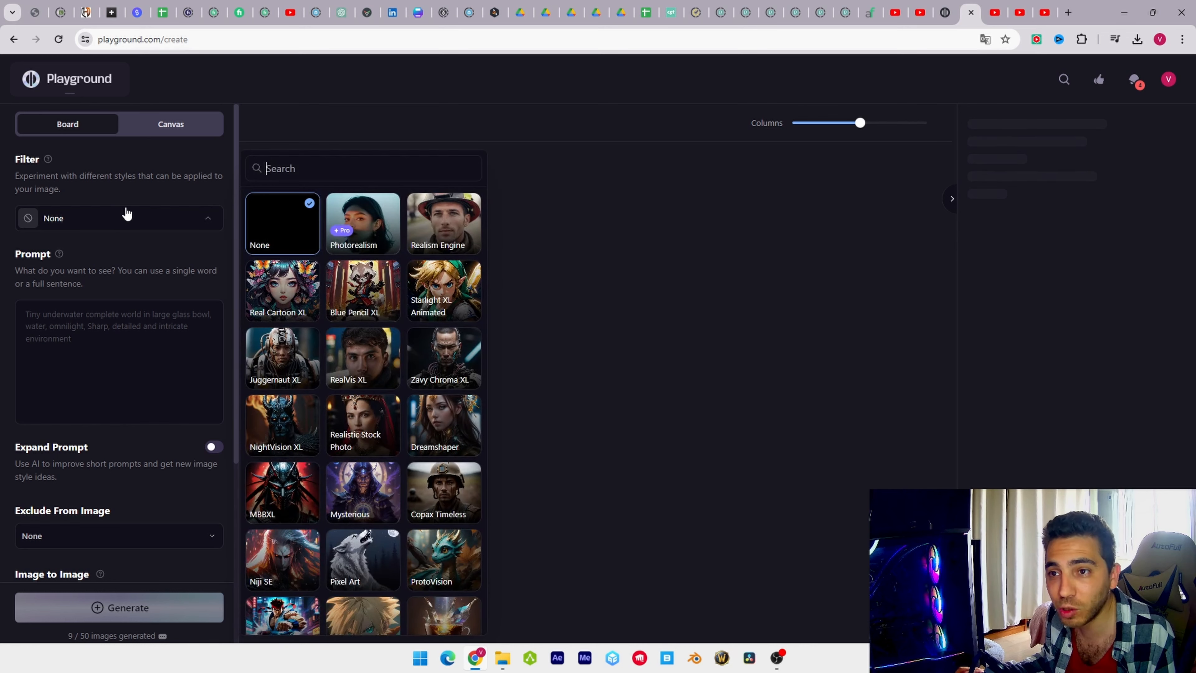
left_click(351, 497)
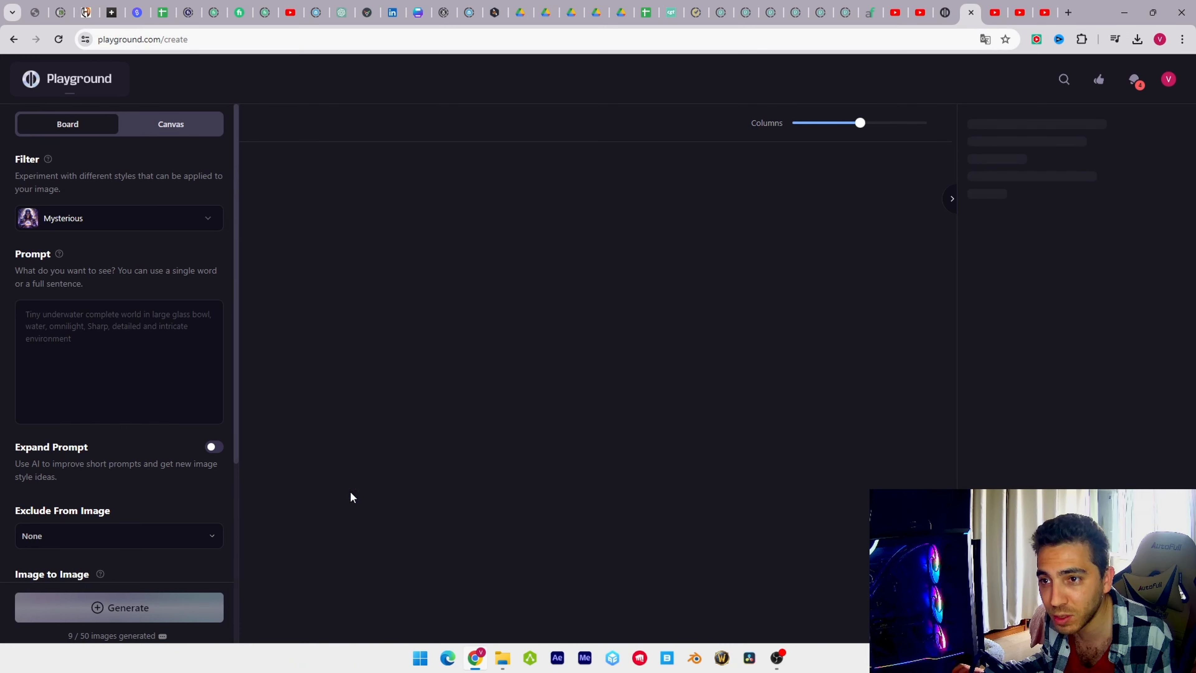
Step: Generate a board image from the "Muscular" post's prompt about a steampunk woman and man on an arid planet, and view it enlarged
left_click(91, 325)
type("Muscular, woman with closed steampunk clothes and  man  with closed steampunk clothes, extraterrestrial, powerful, warrior.   wandering in heavy gravitation  world , arid Planet with sparse flora and city")
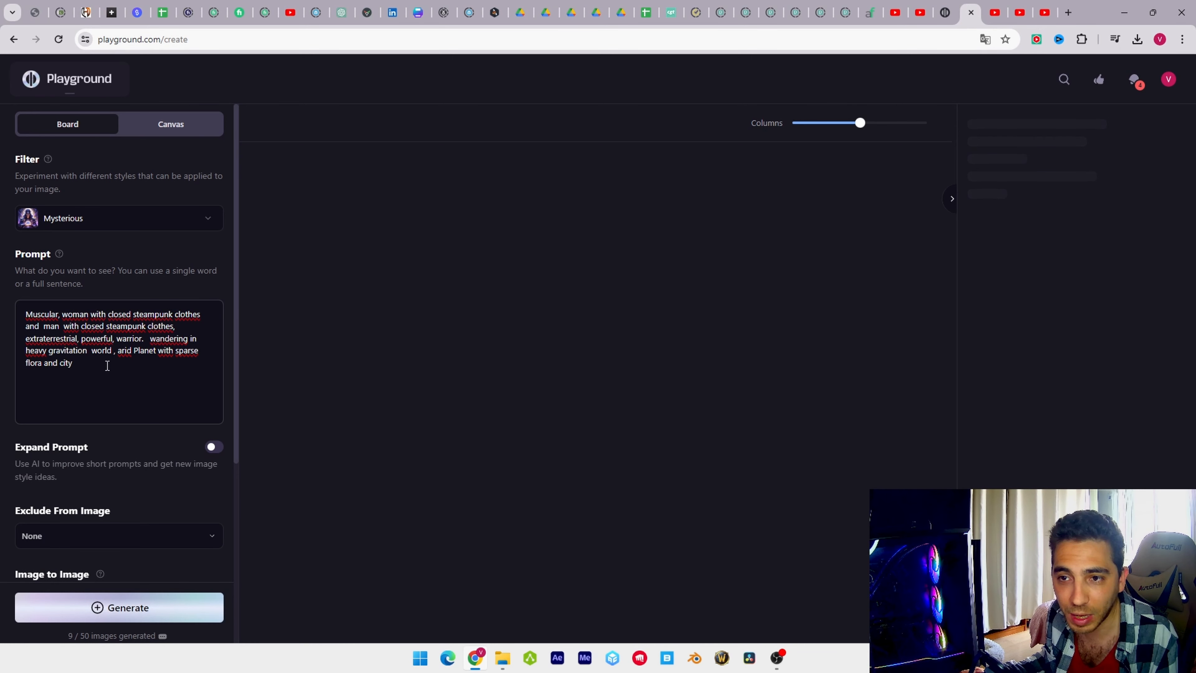
scroll(100, 361, "down", 5)
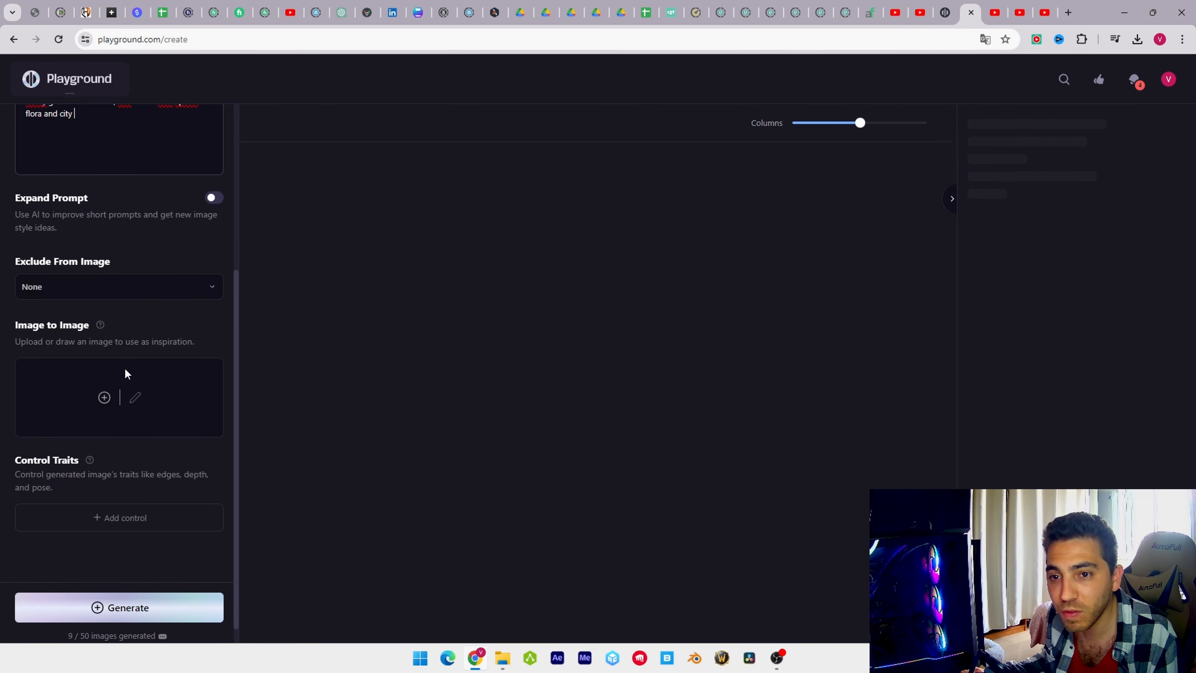
left_click(119, 608)
left_click(505, 384)
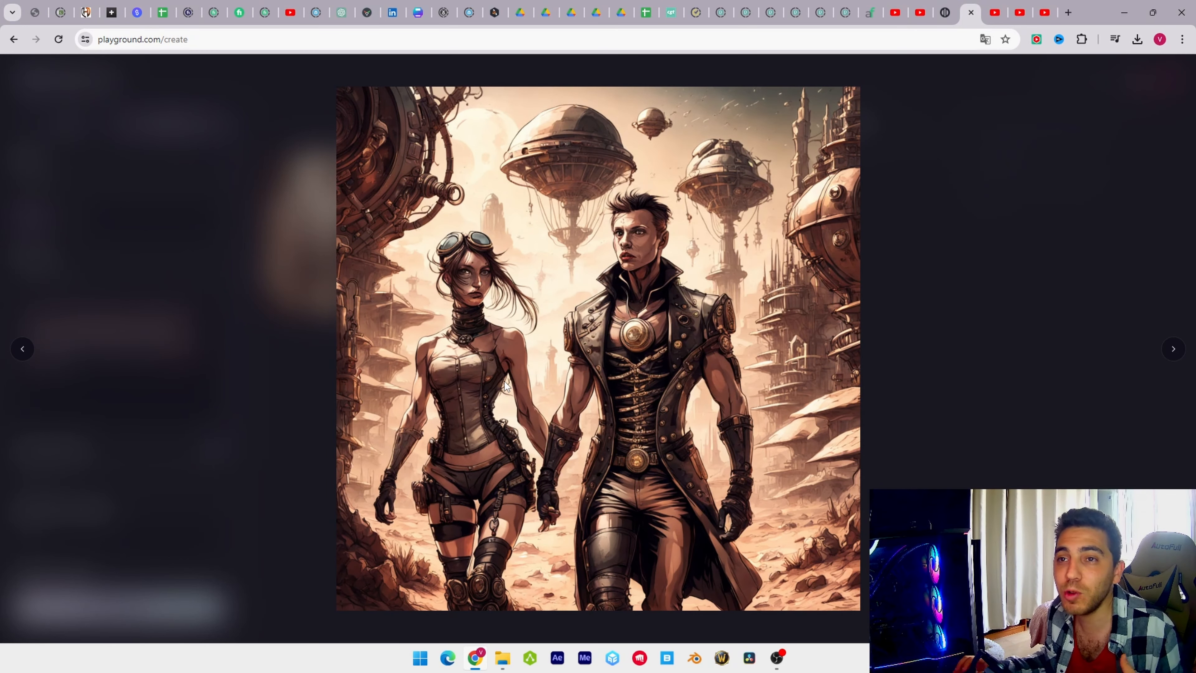
left_click(980, 239)
Step: Switch to Canvas and enter the "Muscular" post's steampunk woman and man prompt for the generation frame
left_click(190, 115)
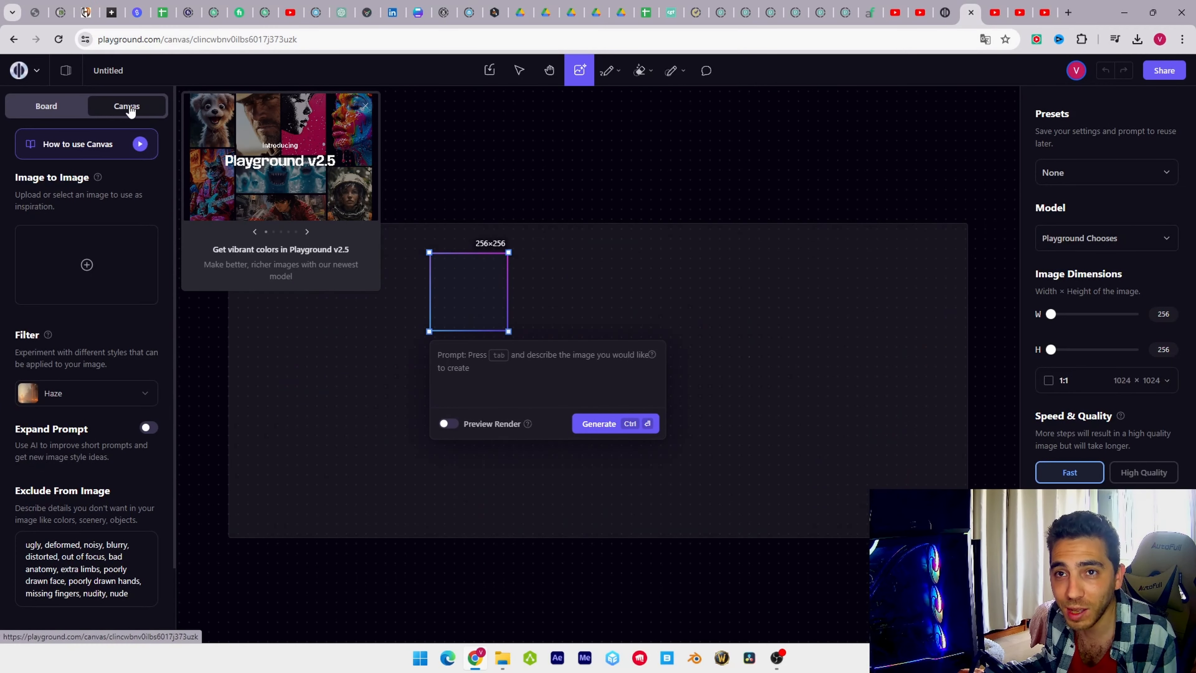
left_click(466, 356)
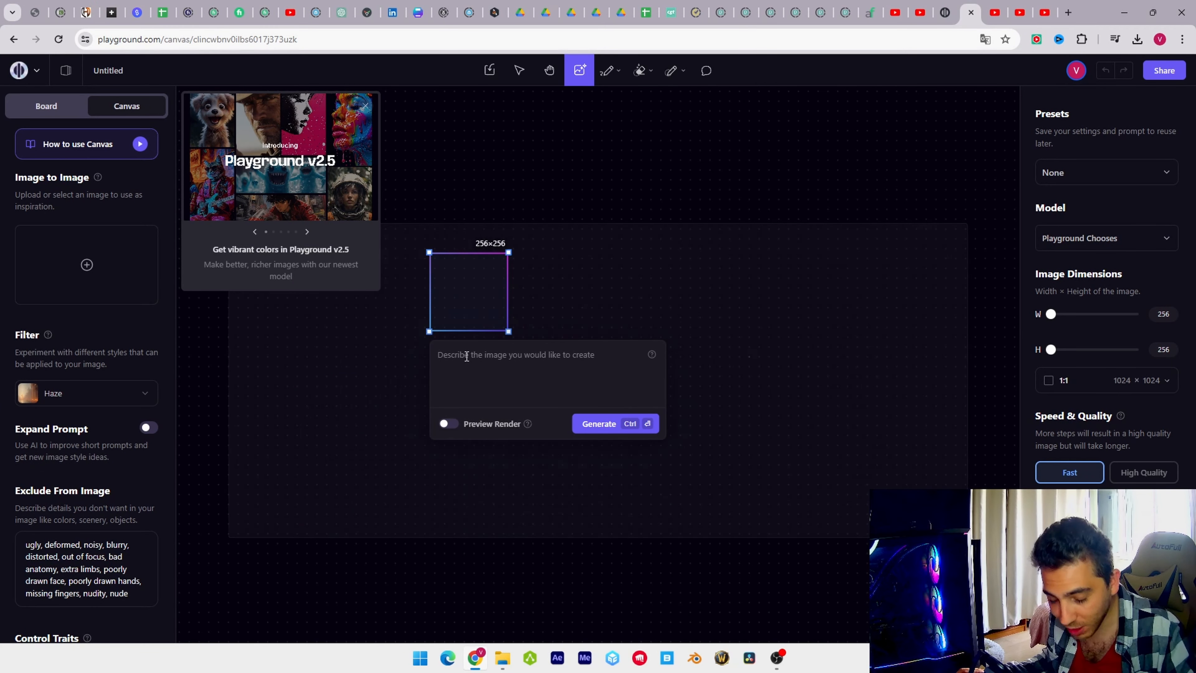
type("Muscular, woman with closed steampunk clothes and  man with closed steampunk clothes, extraterrestrial, powerful, warrior.   wandering in heavy gravitation  world , arid Planet with sparse flora and city")
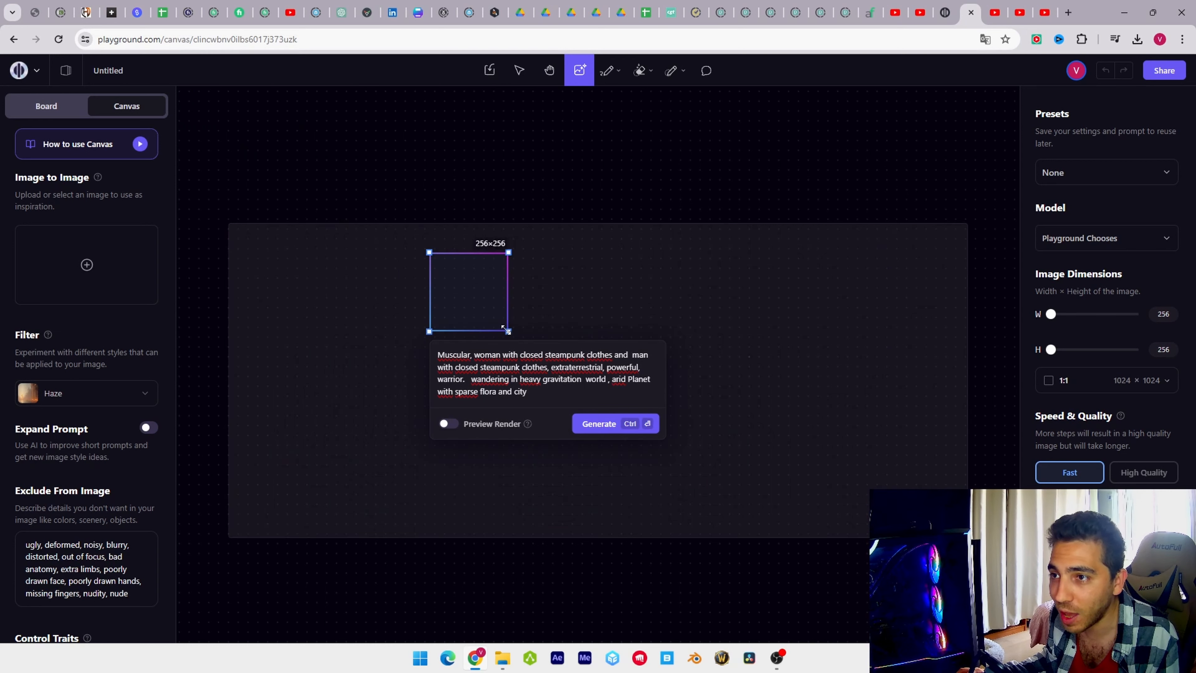
Step: Enlarge the generation frame to 992×1024 and apply the Zavy Chroma XL filter
left_click_drag(503, 328, 737, 209)
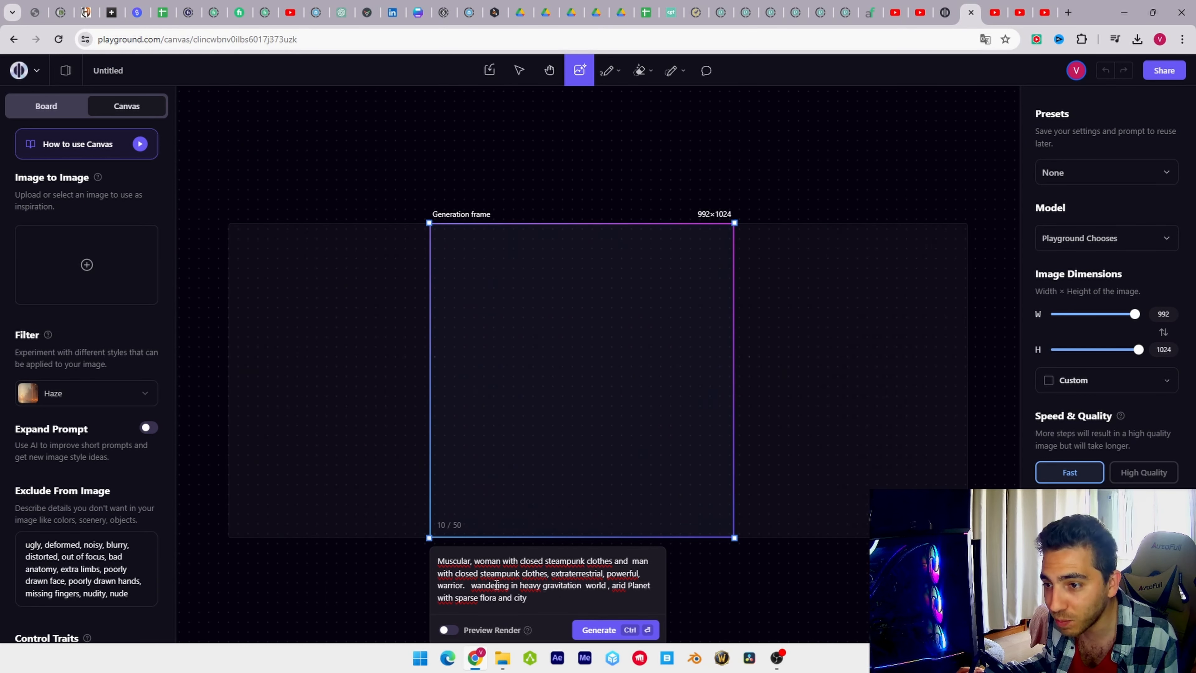
left_click(112, 401)
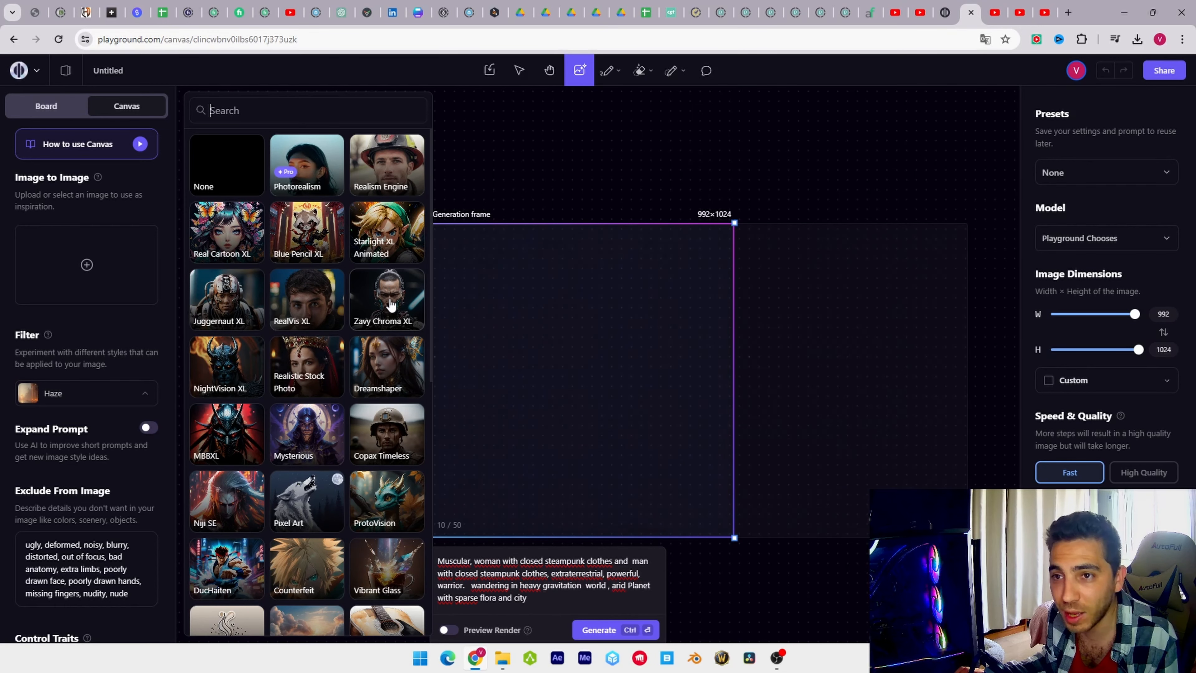
left_click(390, 304)
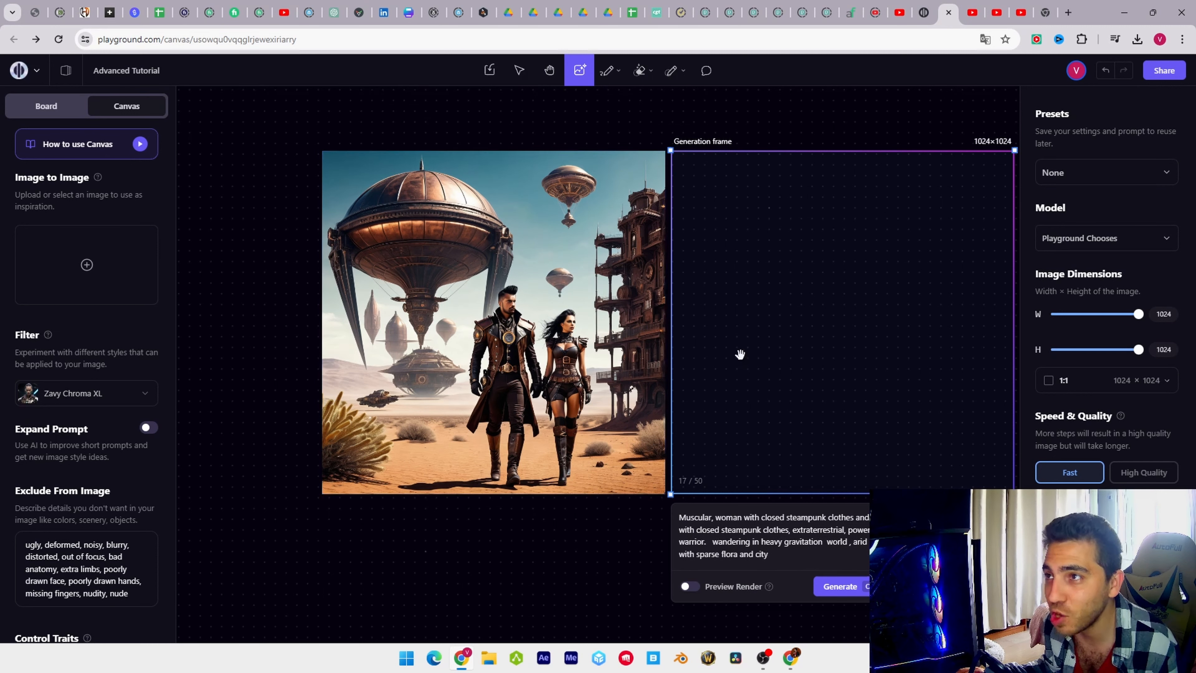
Step: Outpaint the steampunk image beyond its right and left edges with the 1024×1024 frame, and move the frame below the image
left_click_drag(801, 337, 631, 339)
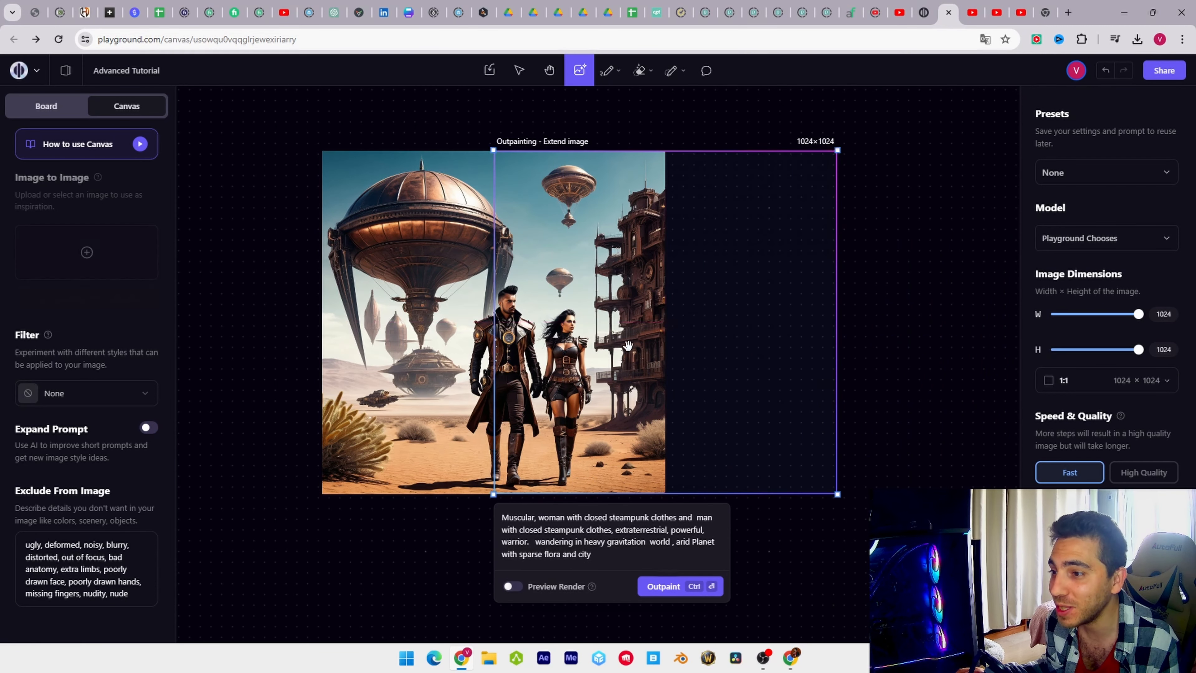
left_click(663, 587)
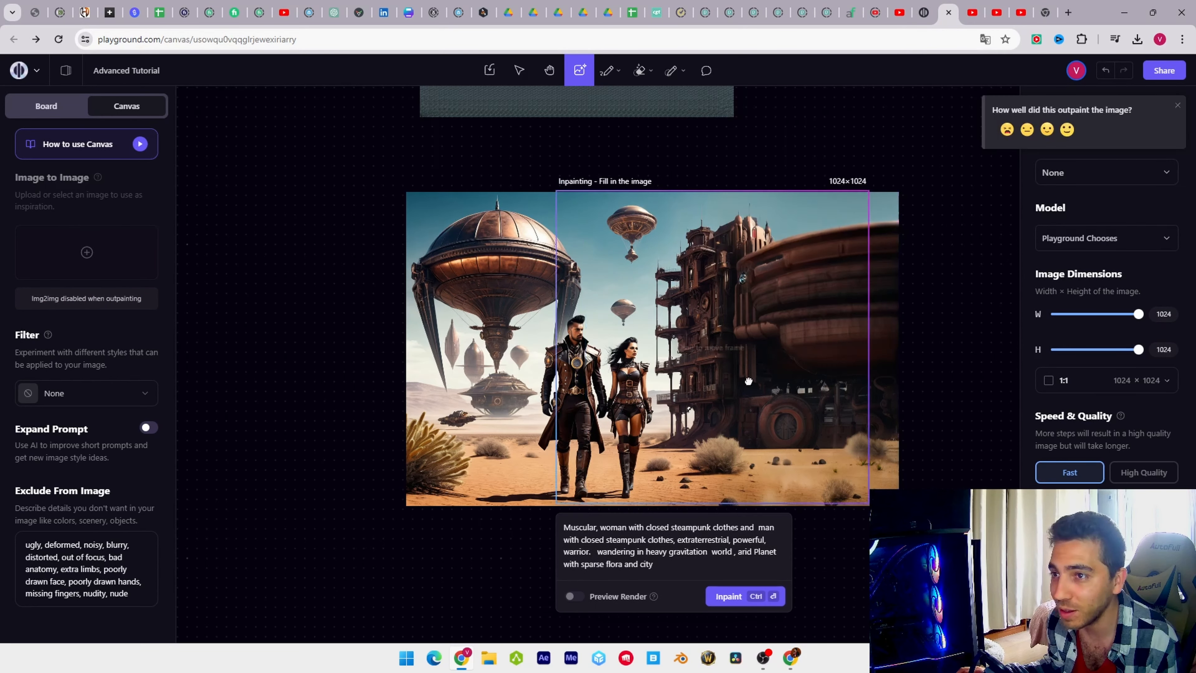
left_click_drag(749, 381, 450, 385)
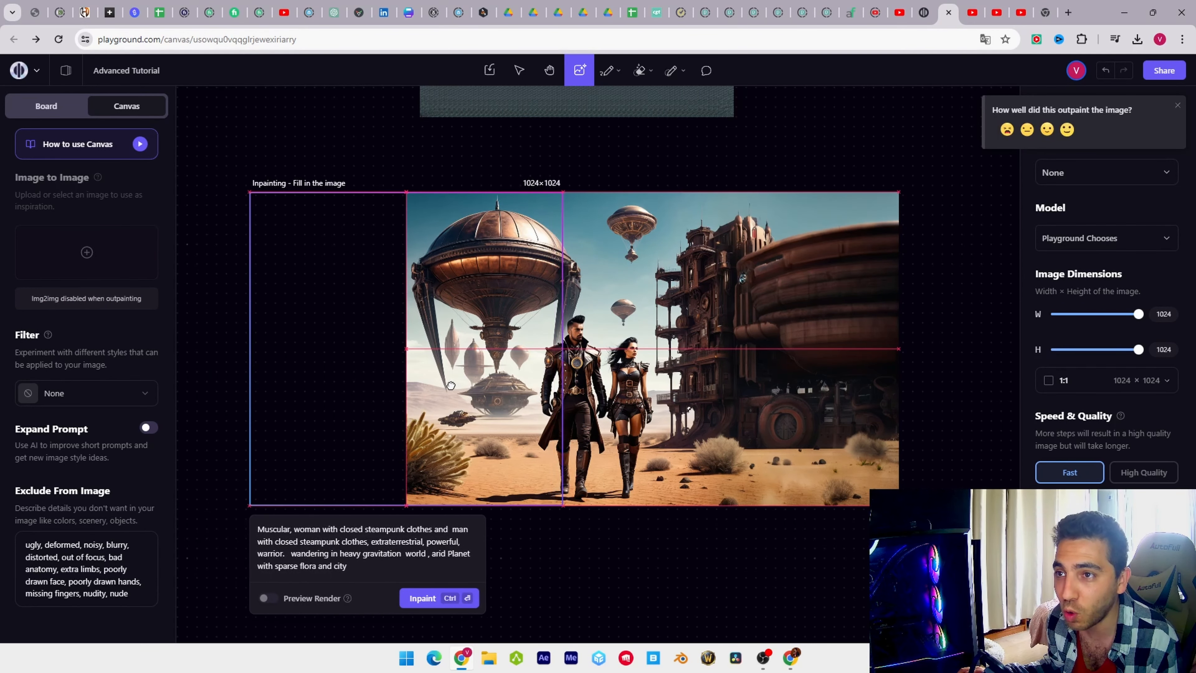
key("ctrl+Return")
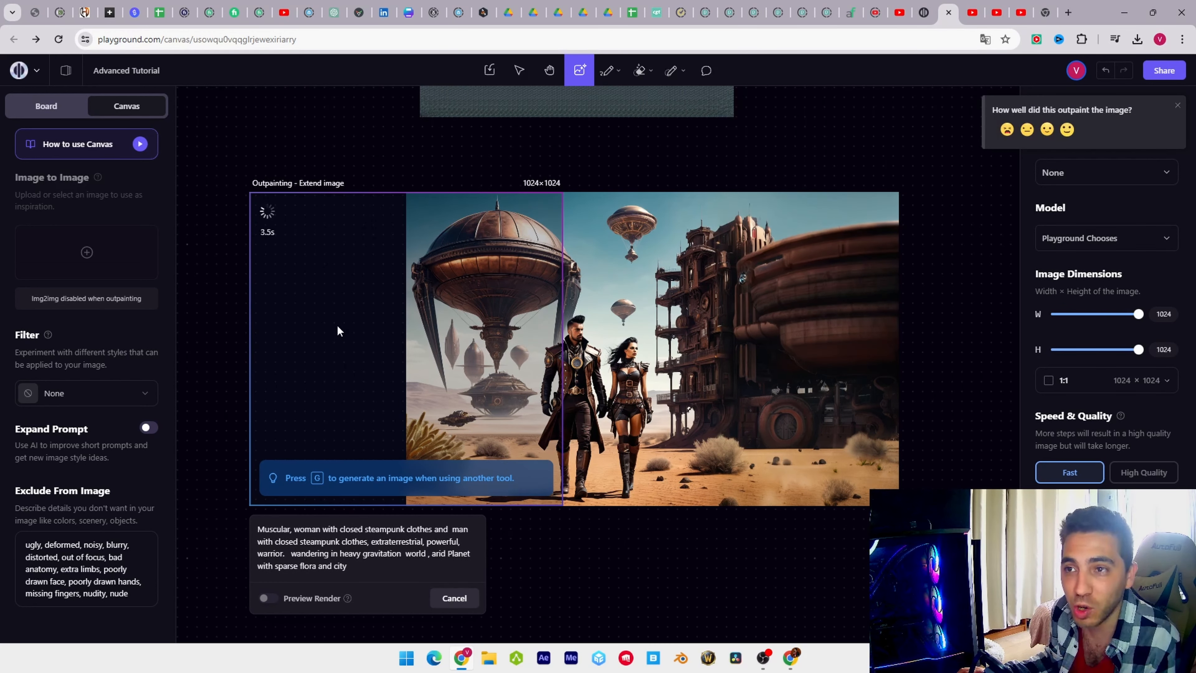
left_click_drag(481, 405, 481, 560)
scroll(511, 441, "down", 1)
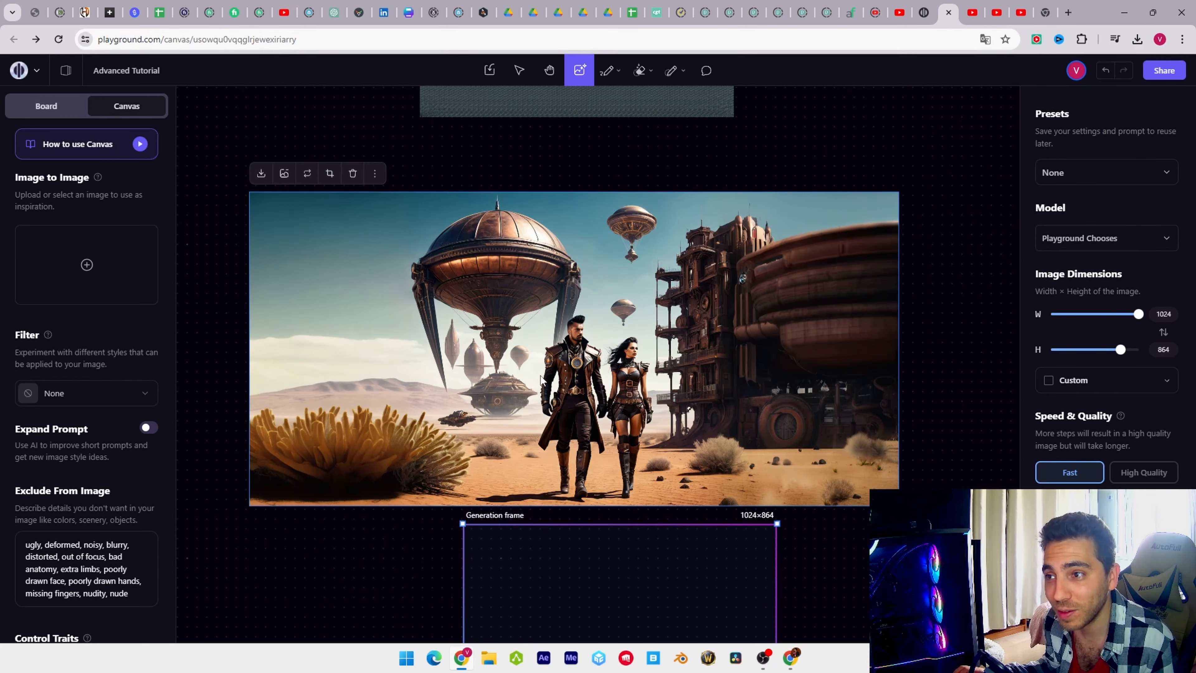
Step: Download the extended steampunk image and open the downloaded PNG file
right_click(542, 378)
left_click(585, 579)
left_click(1054, 91)
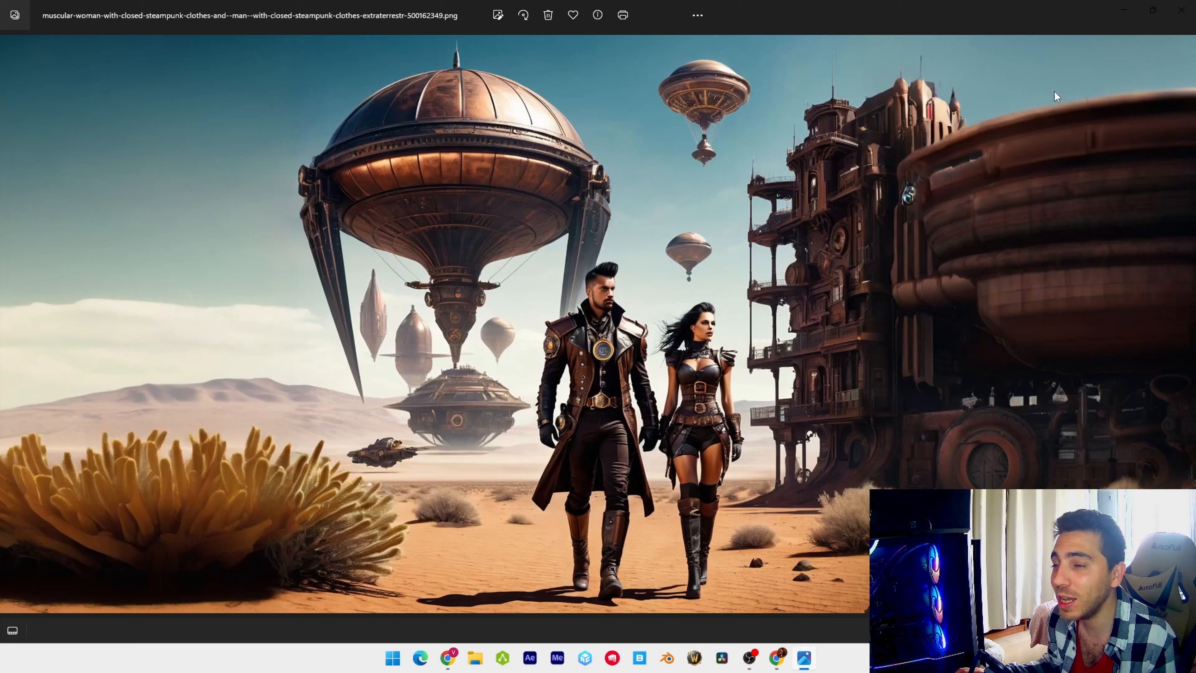